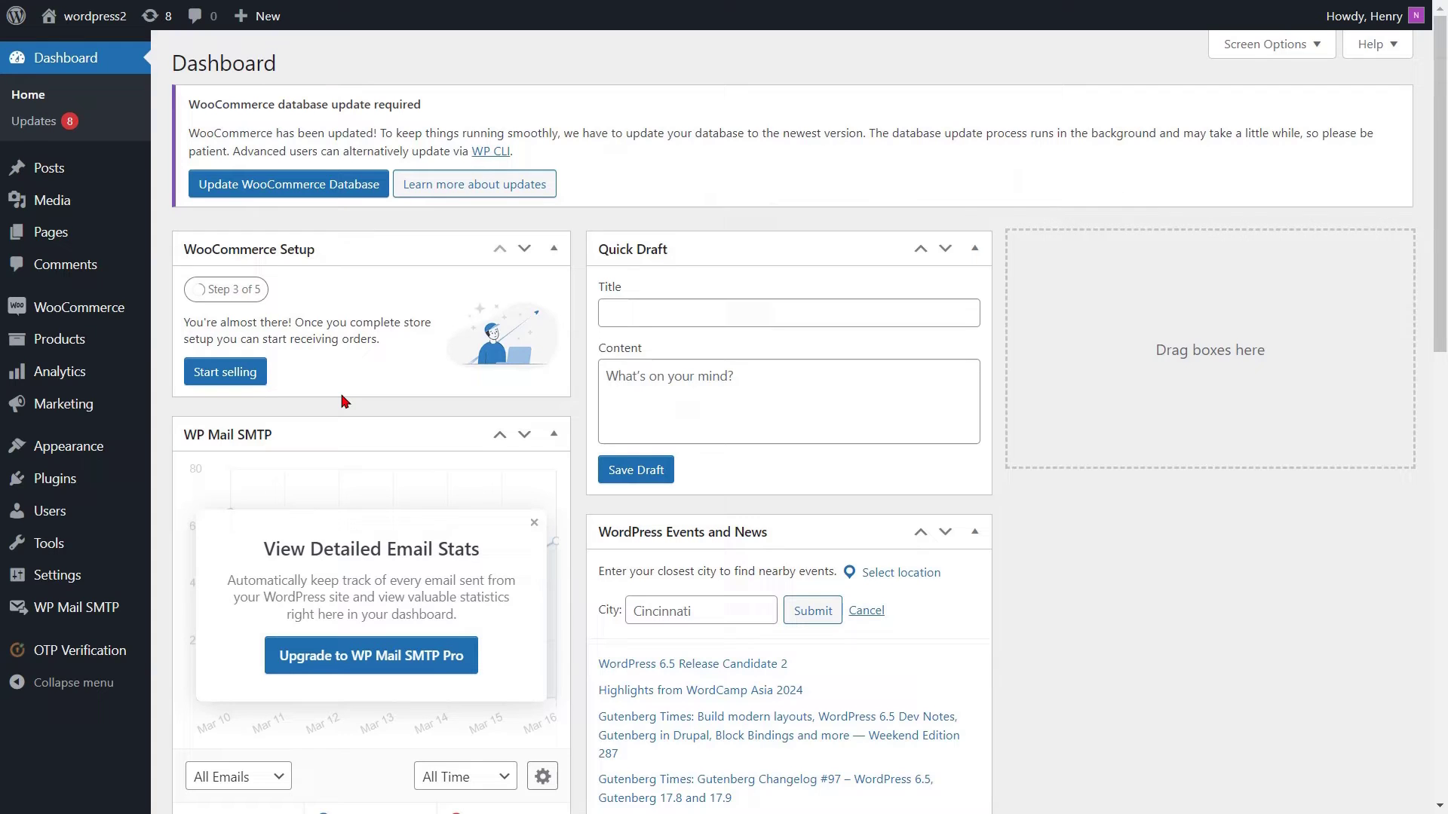
Search the OTP Verification forms list for 'WooCommerce Re' and open '2. WooCommerce Registration Form'.
mouse_move(73, 653)
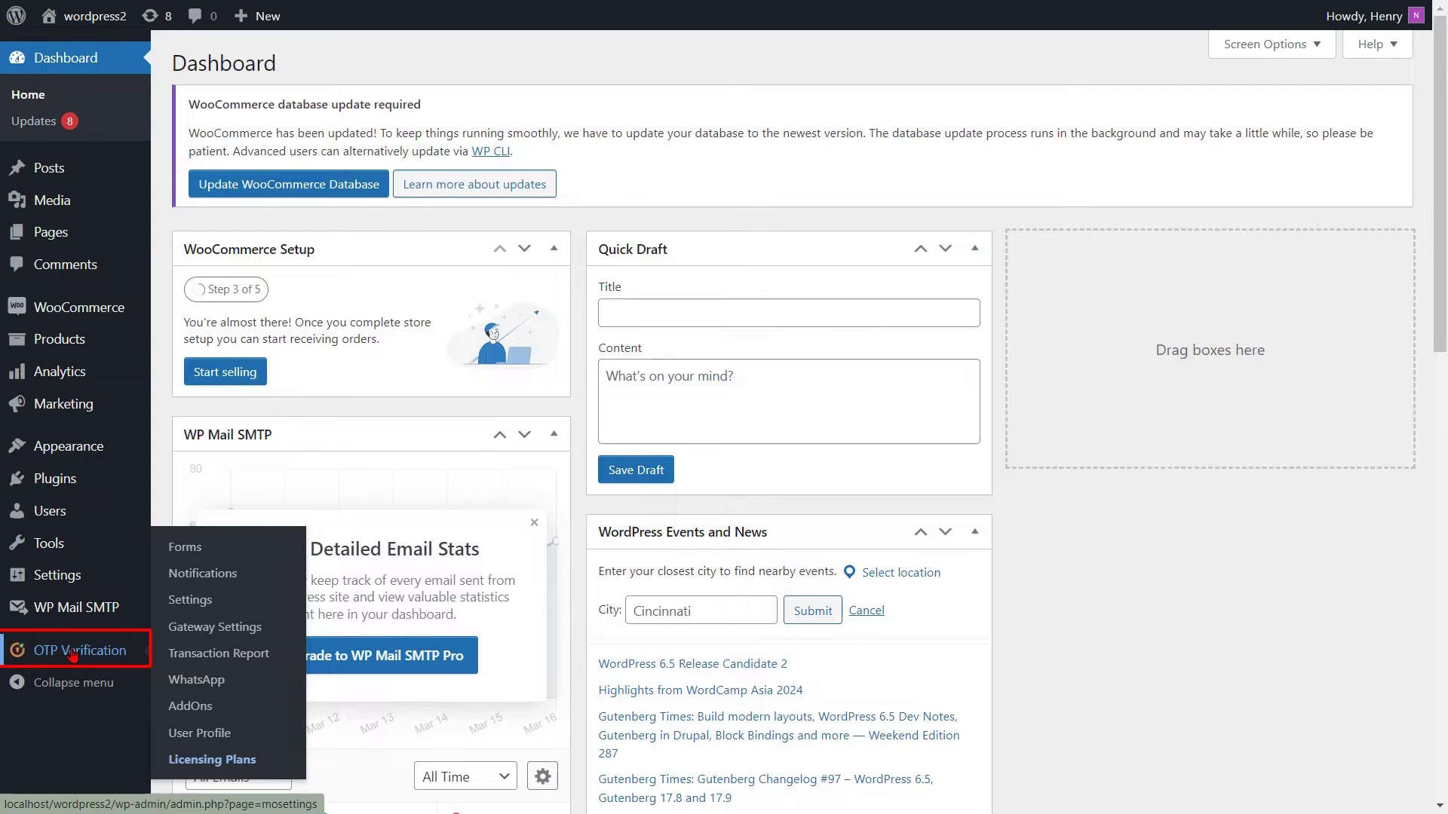
click(73, 653)
click(537, 266)
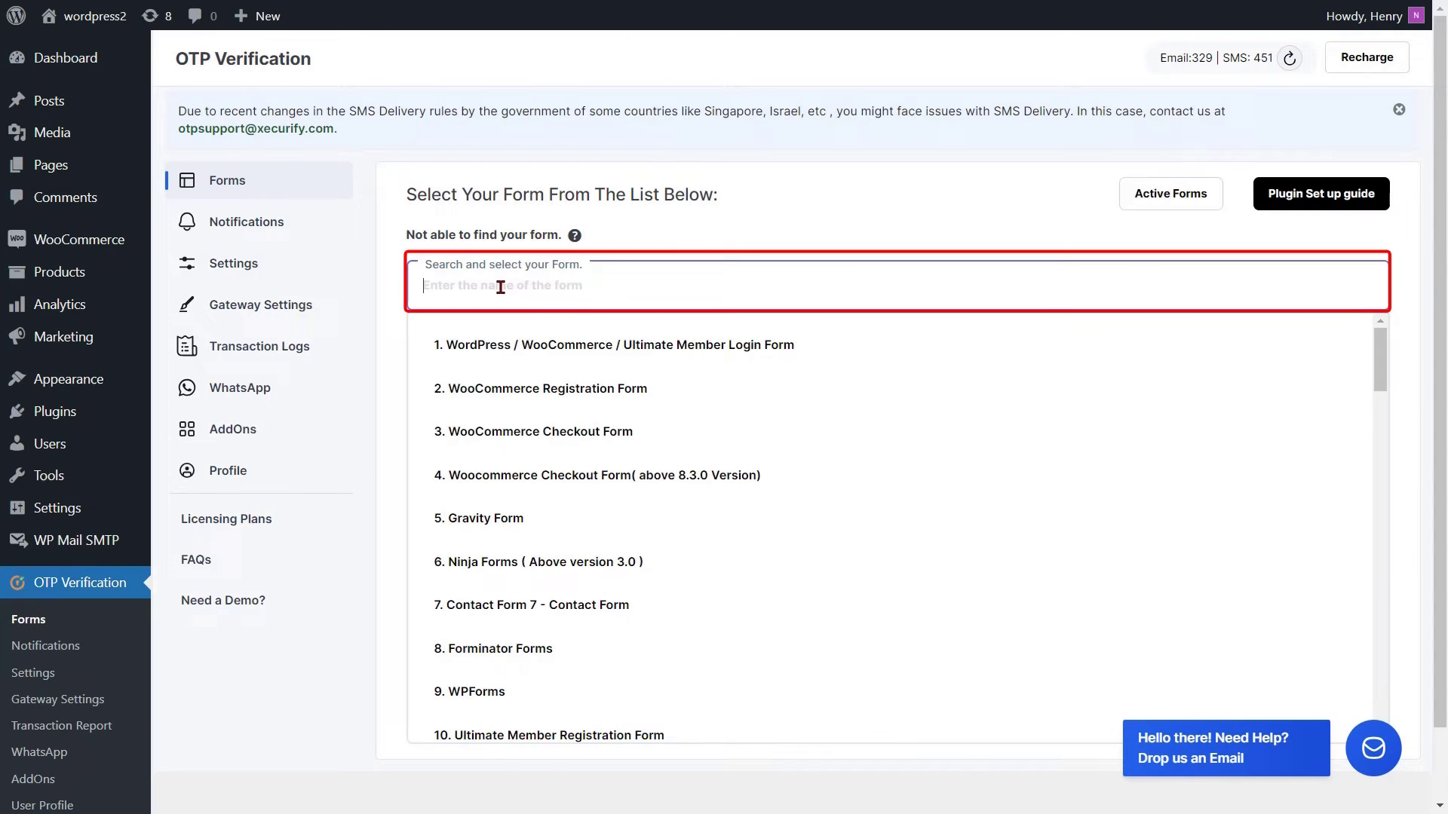
text(WooCommerce Re)
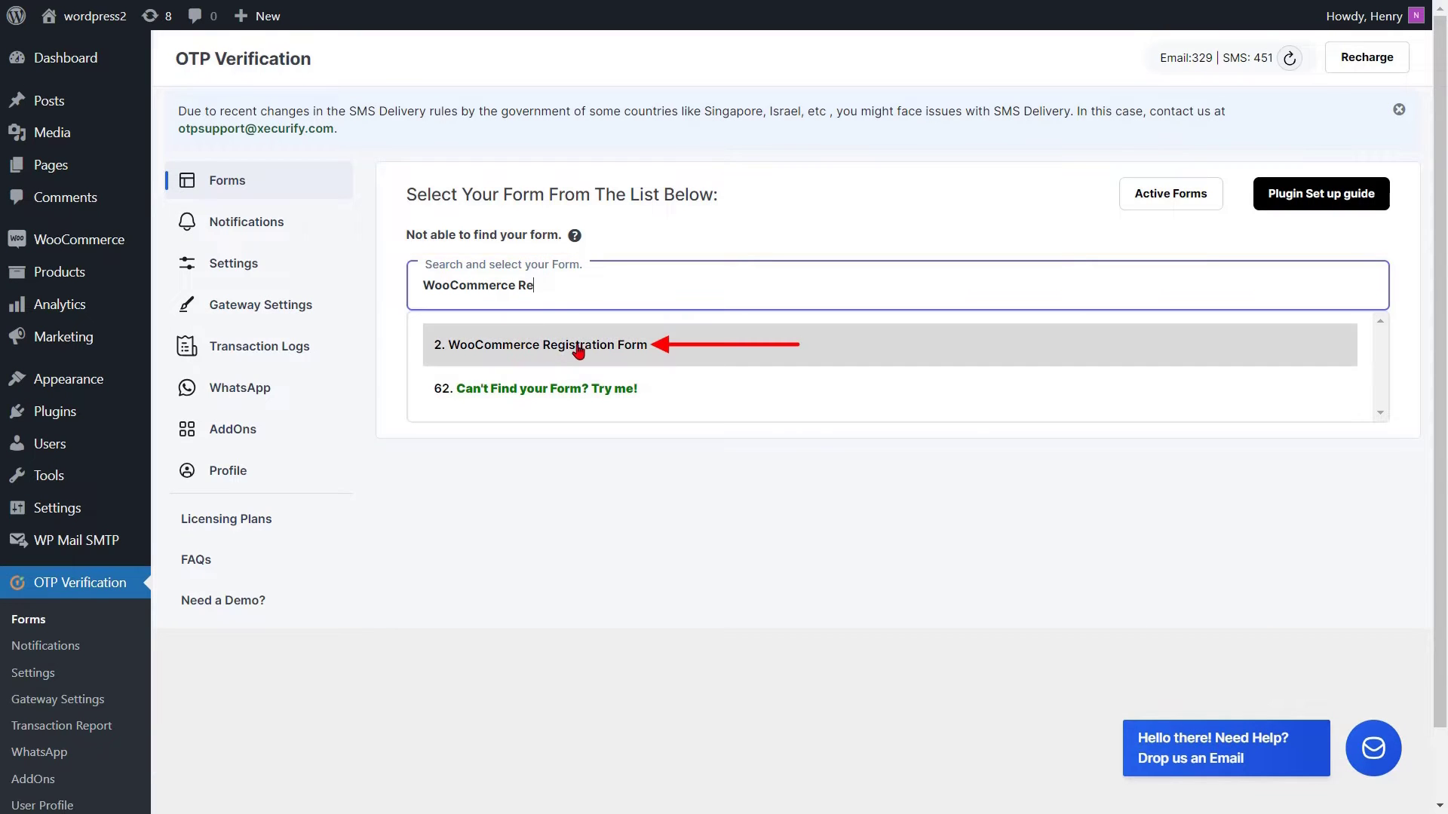
click(581, 348)
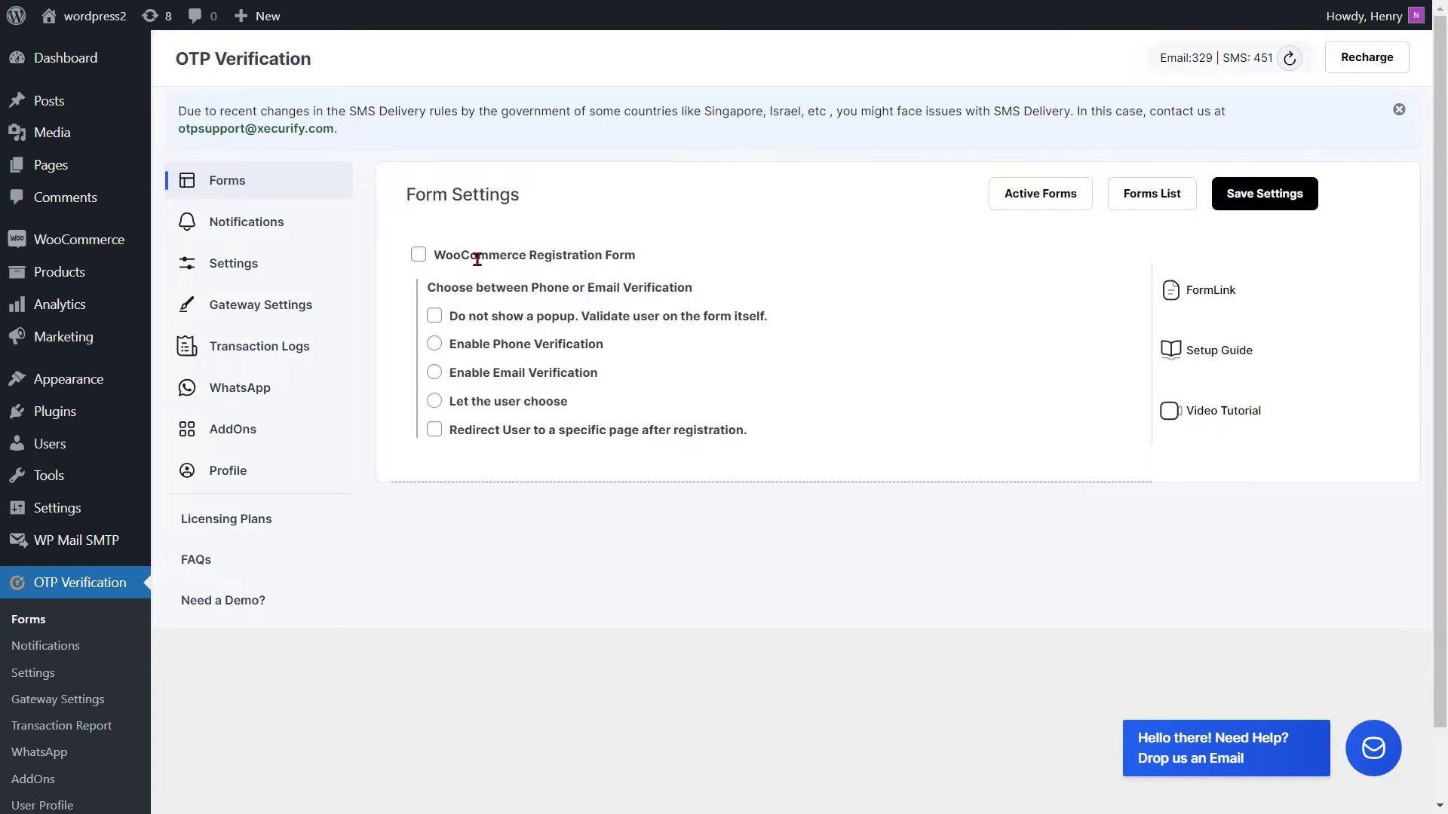
Enable the WooCommerce Registration Form with phone verification and a My account redirect, then save.
click(420, 258)
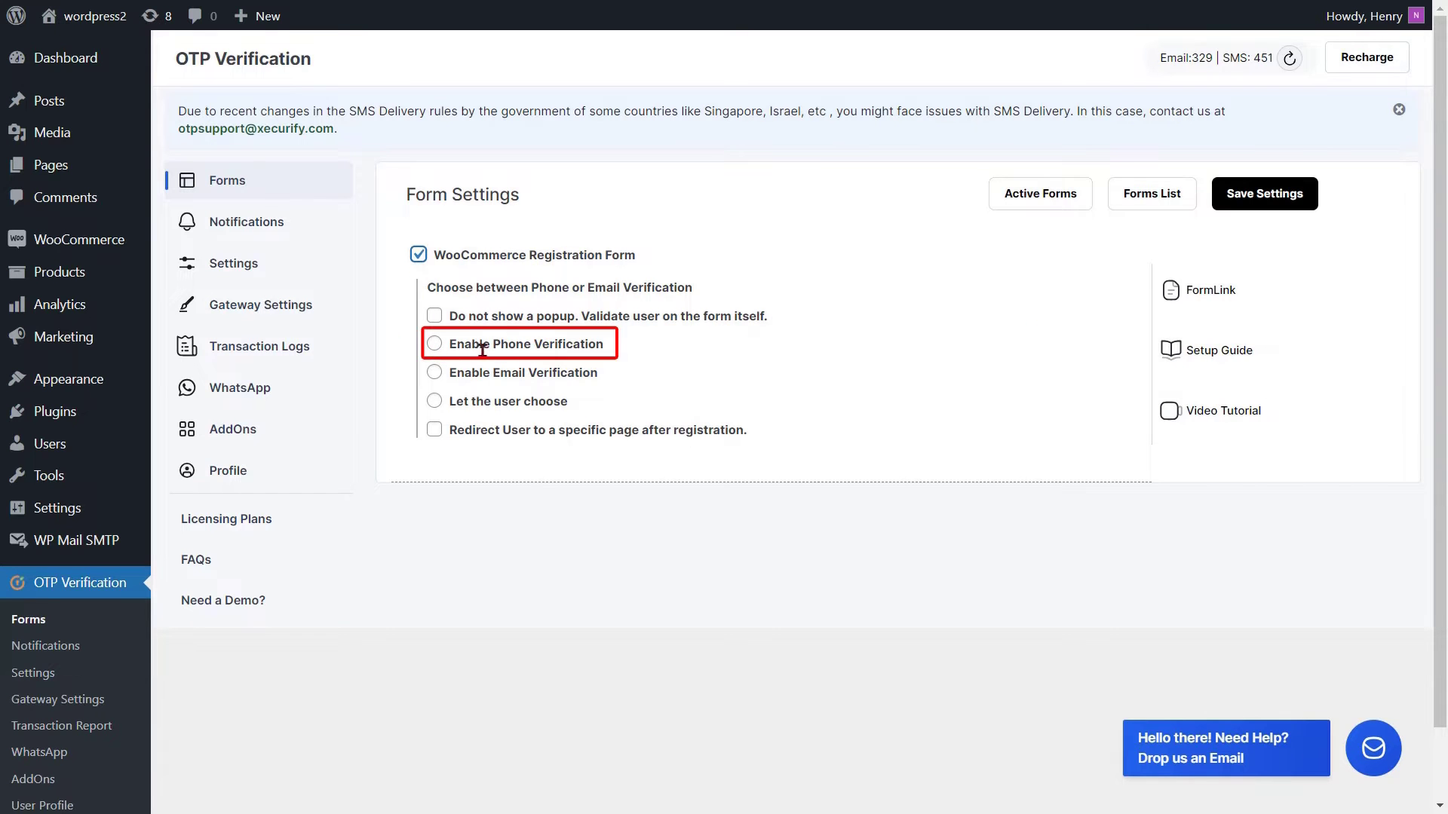
click(434, 346)
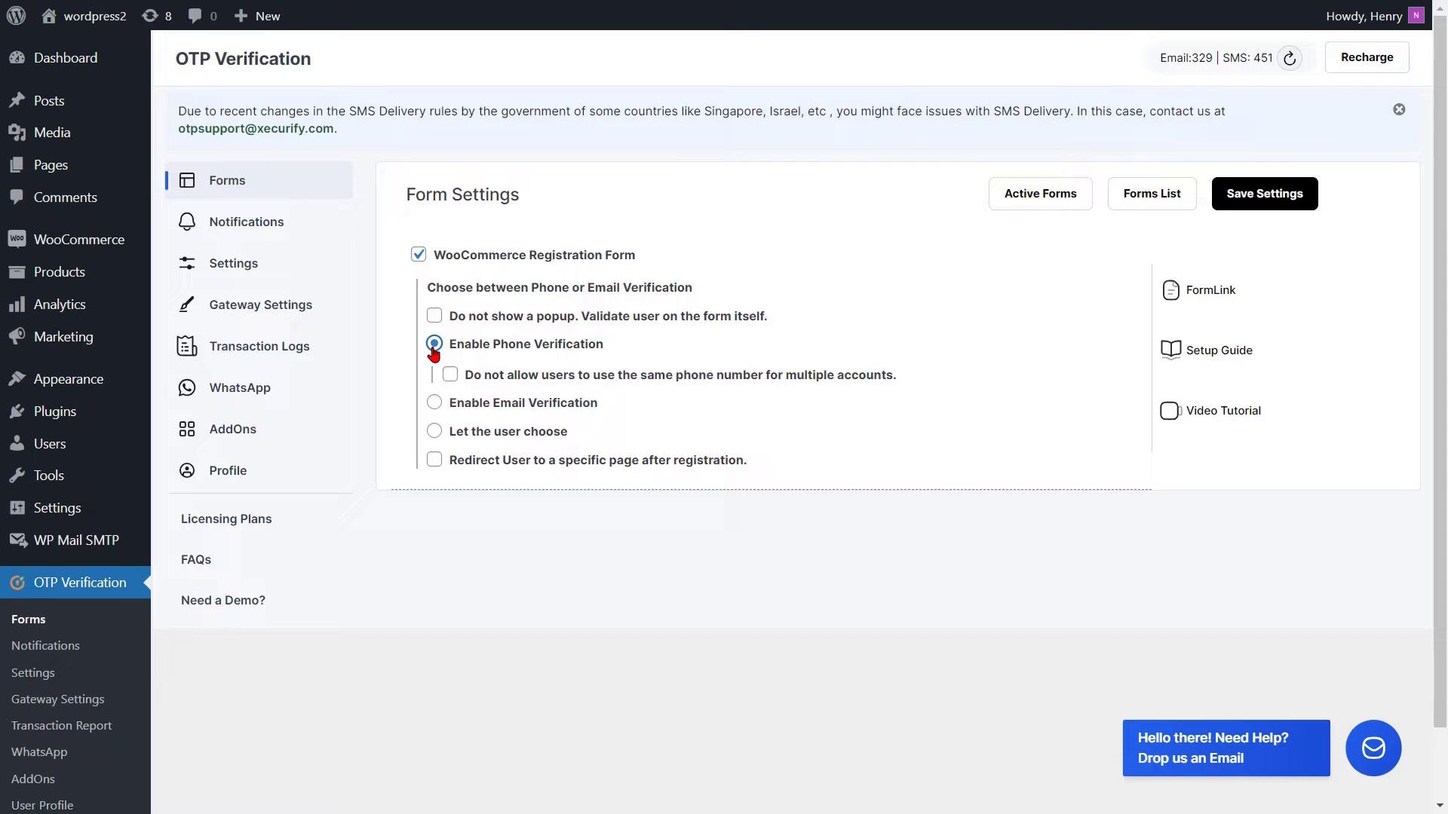
click(436, 463)
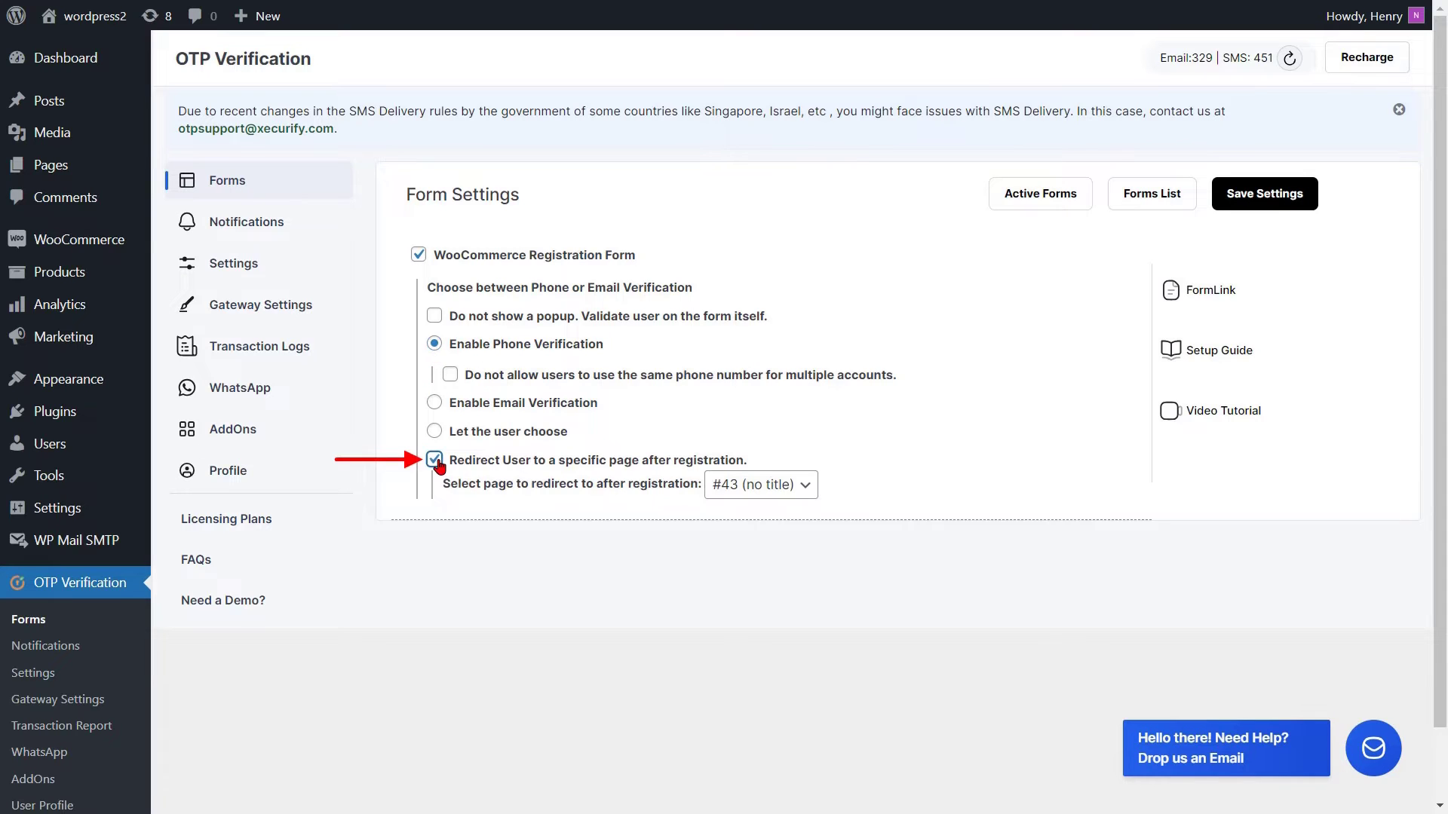
click(763, 486)
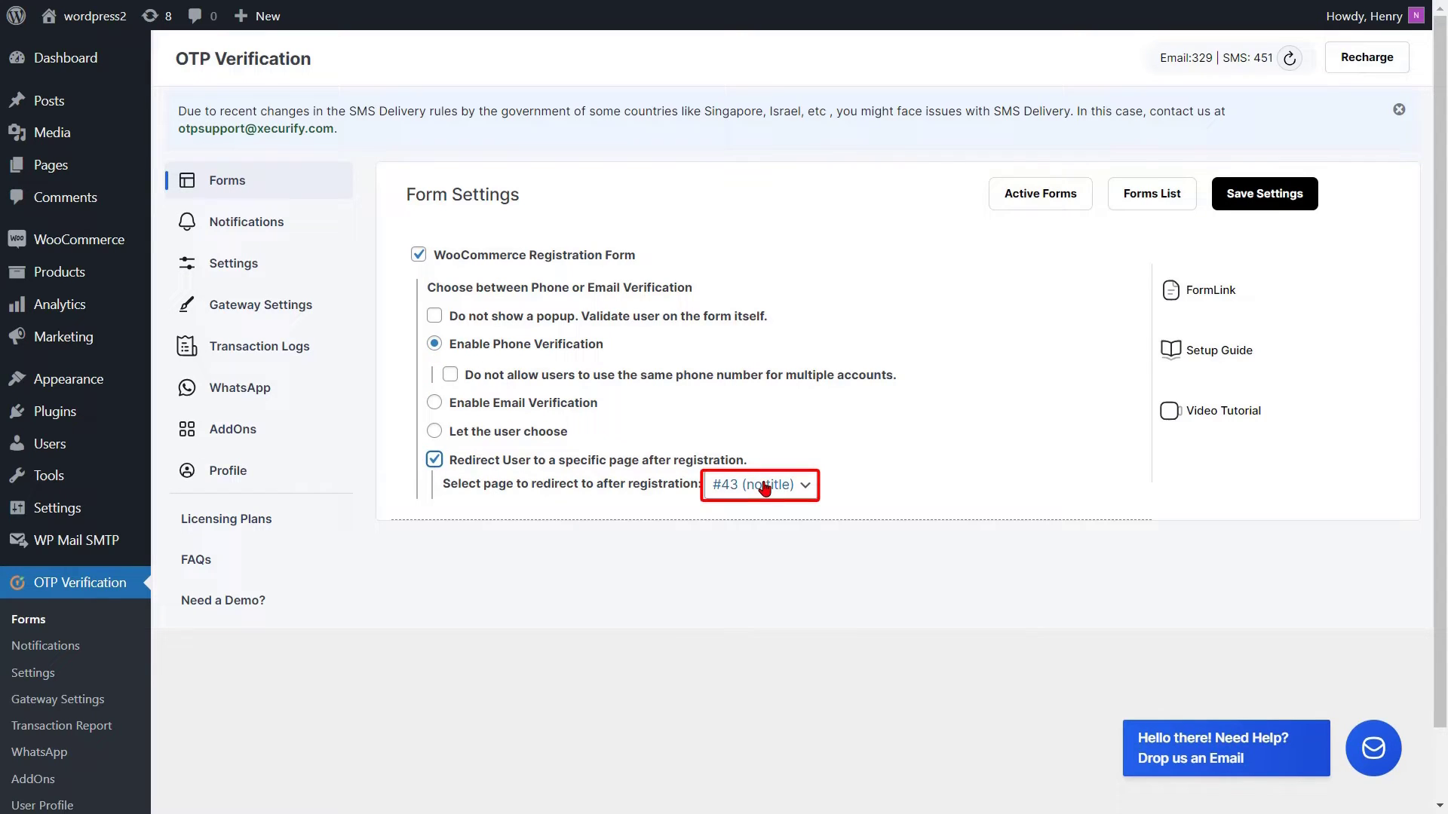
click(747, 576)
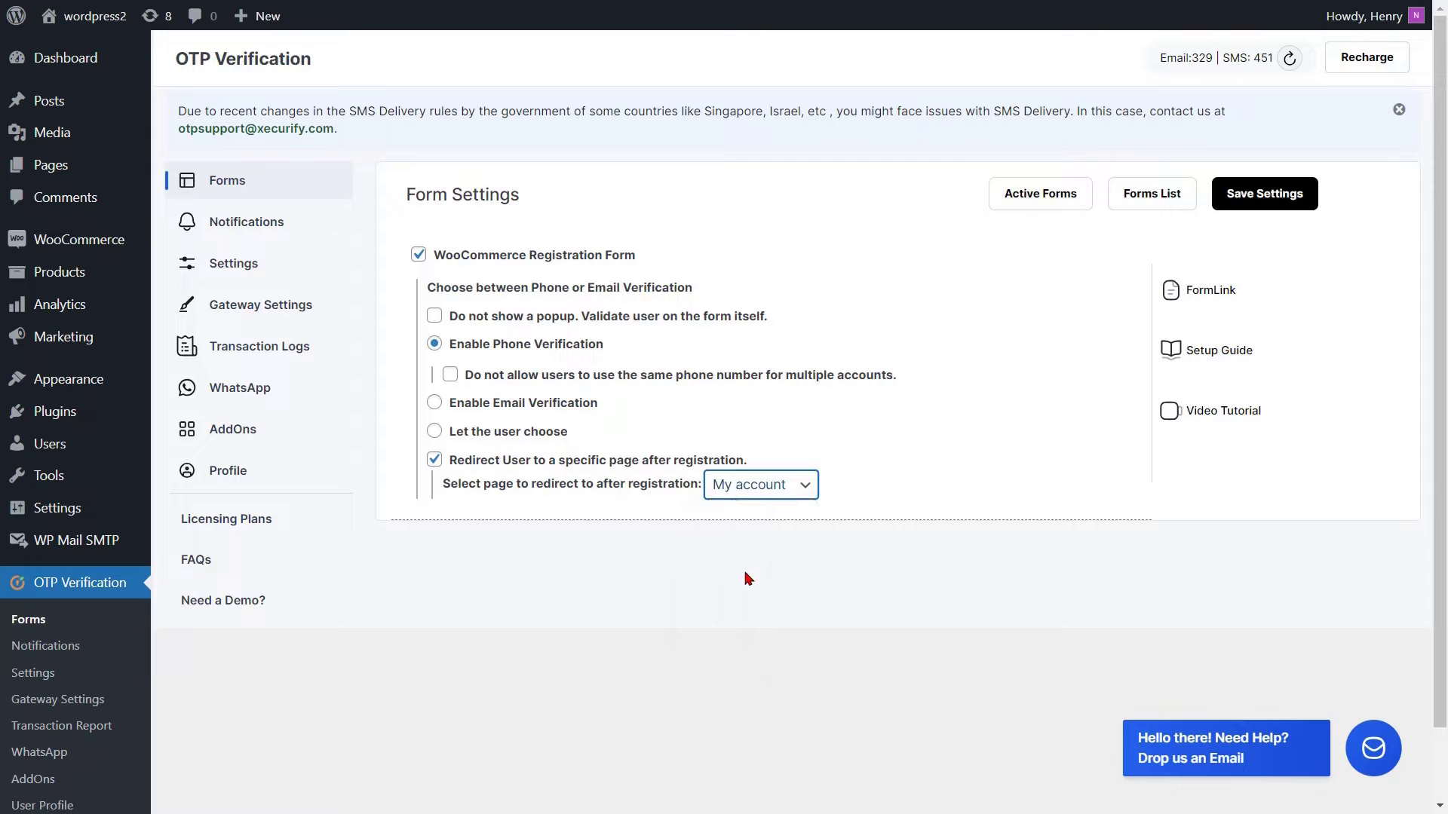
click(1267, 200)
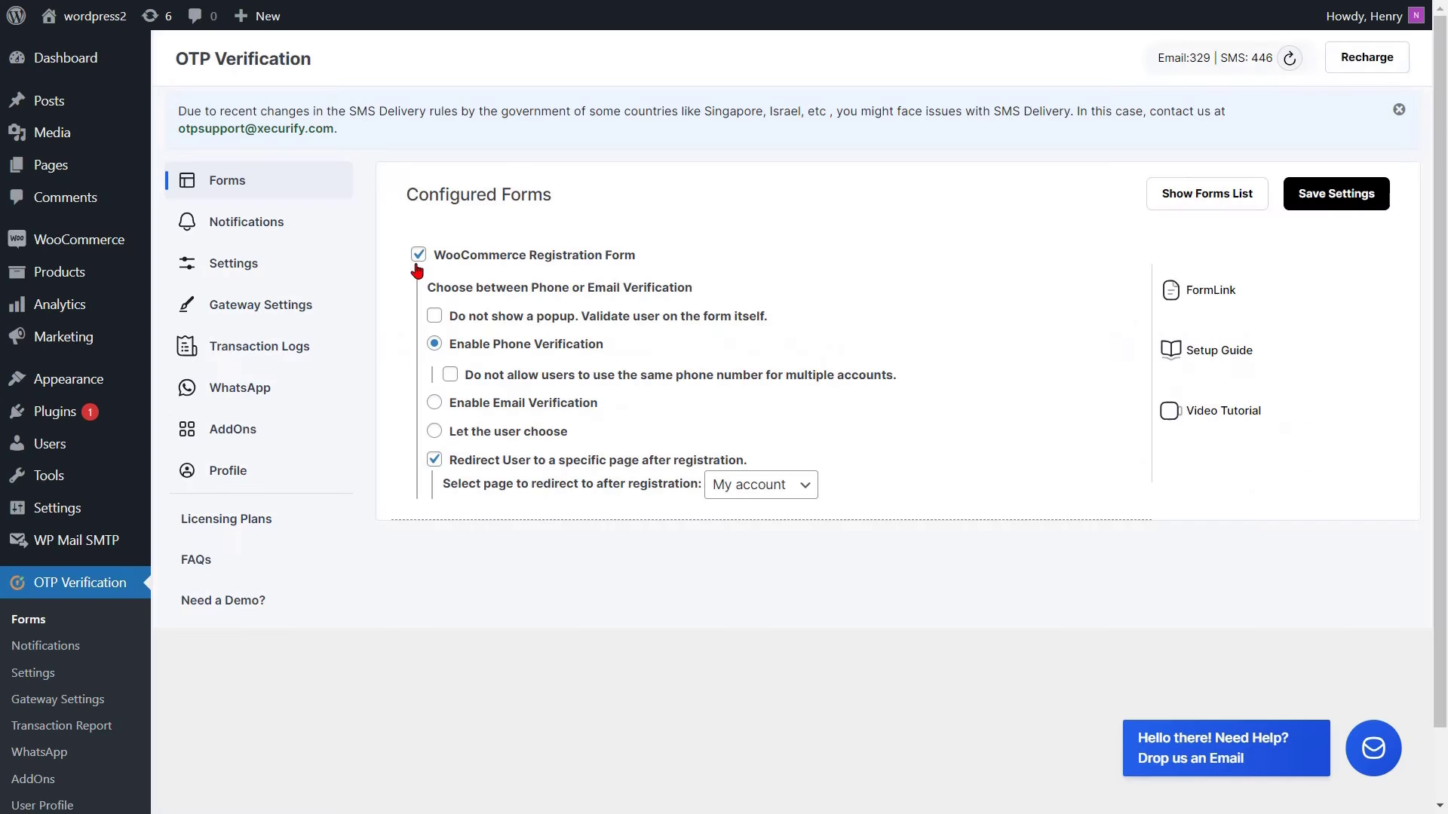
In General Settings, set India (+91) as default country and show a country code dropdown, then save.
click(241, 270)
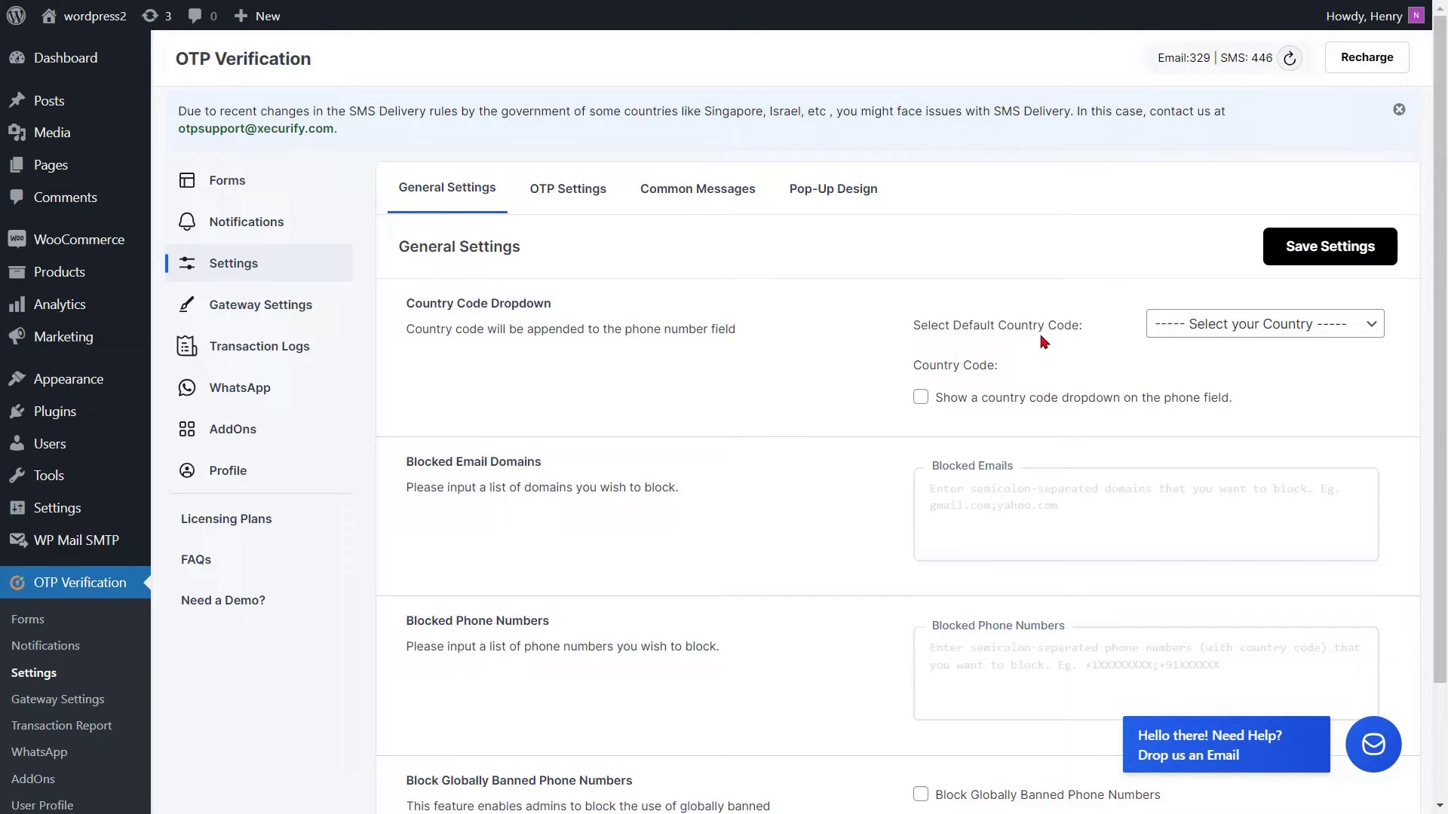
click(1203, 318)
text(india)
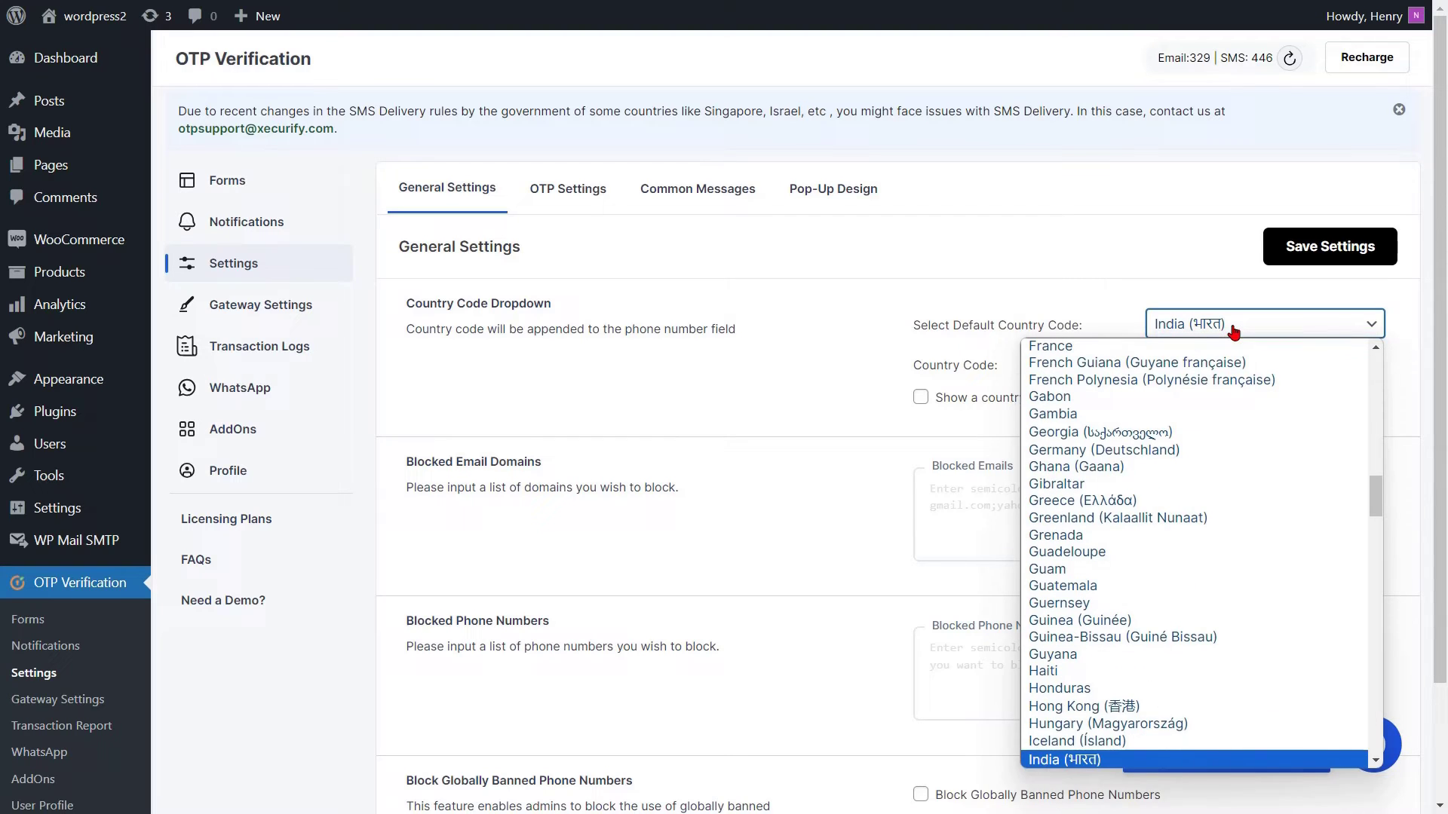
click(1059, 760)
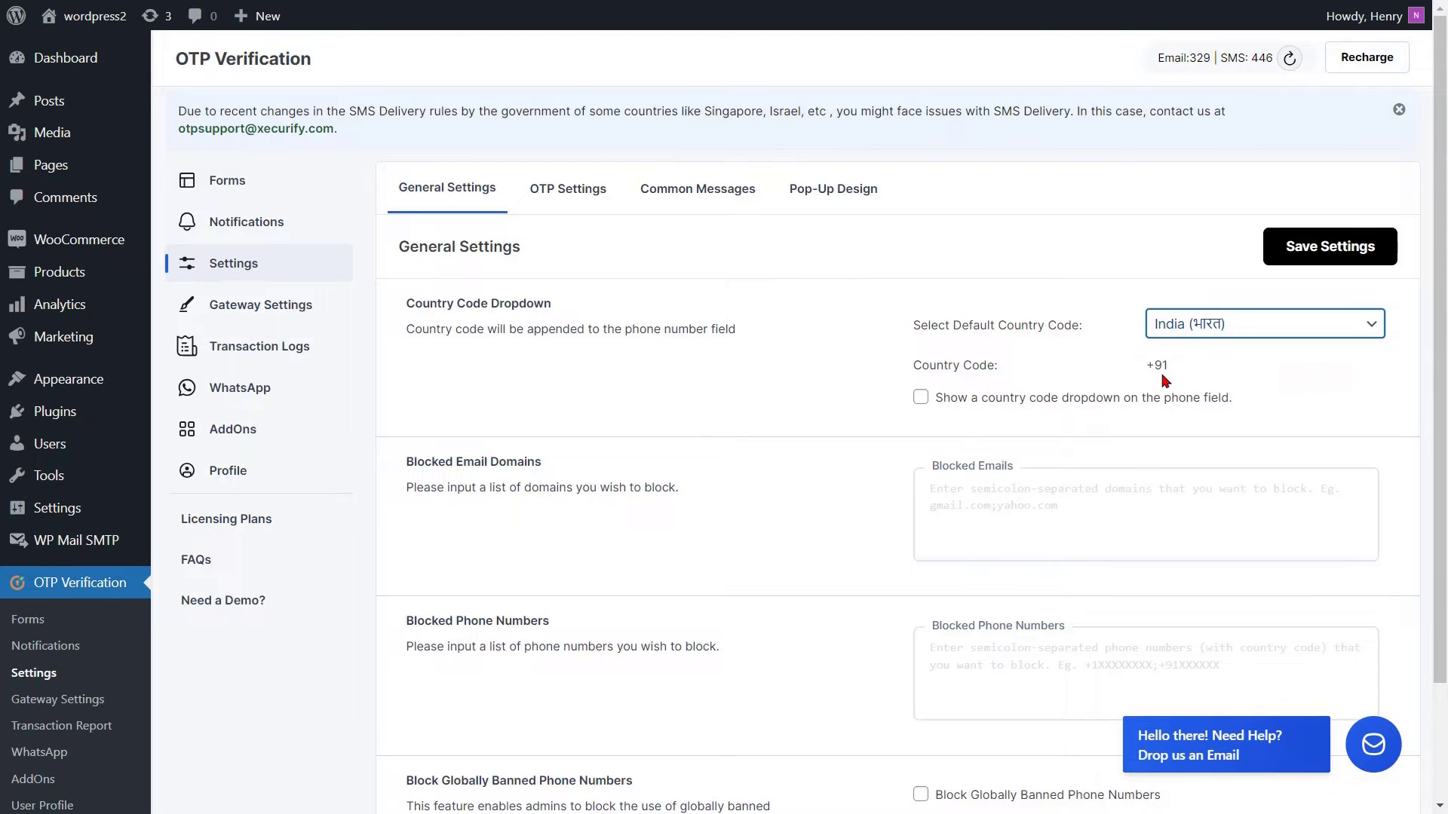
click(920, 398)
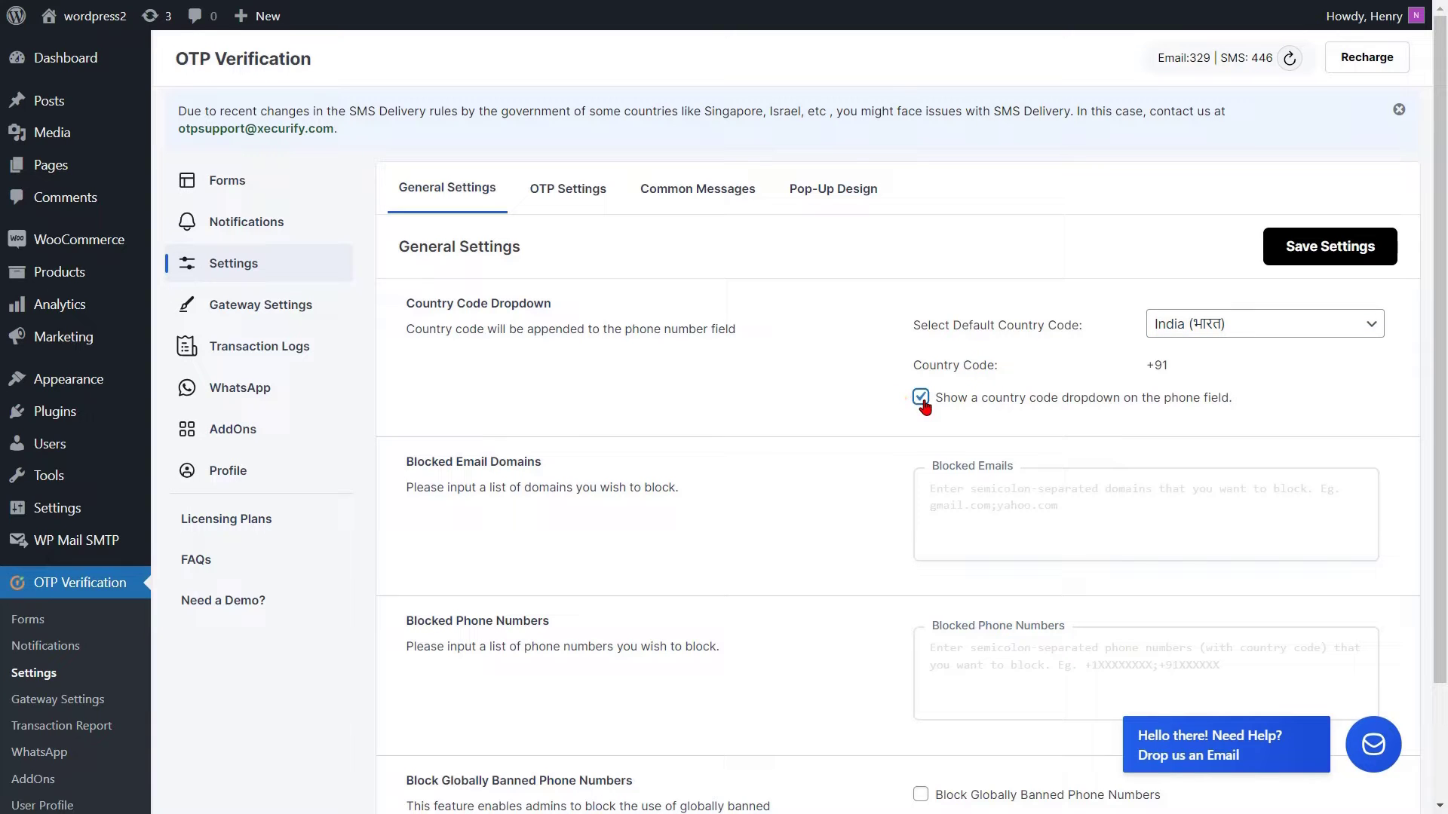
click(1327, 249)
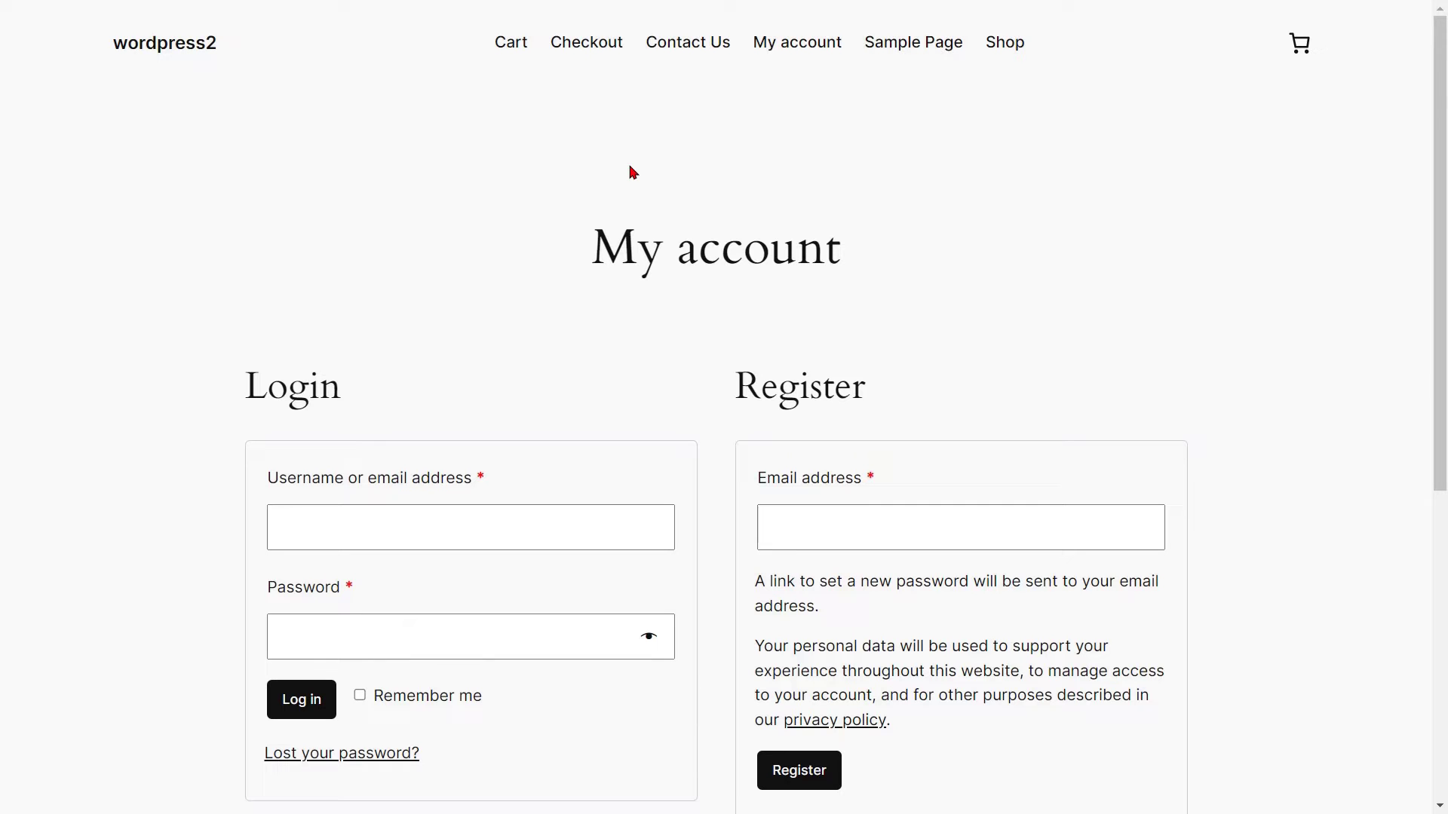
Reload My account and submit the Register form with an email address and phone number.
key(F5)
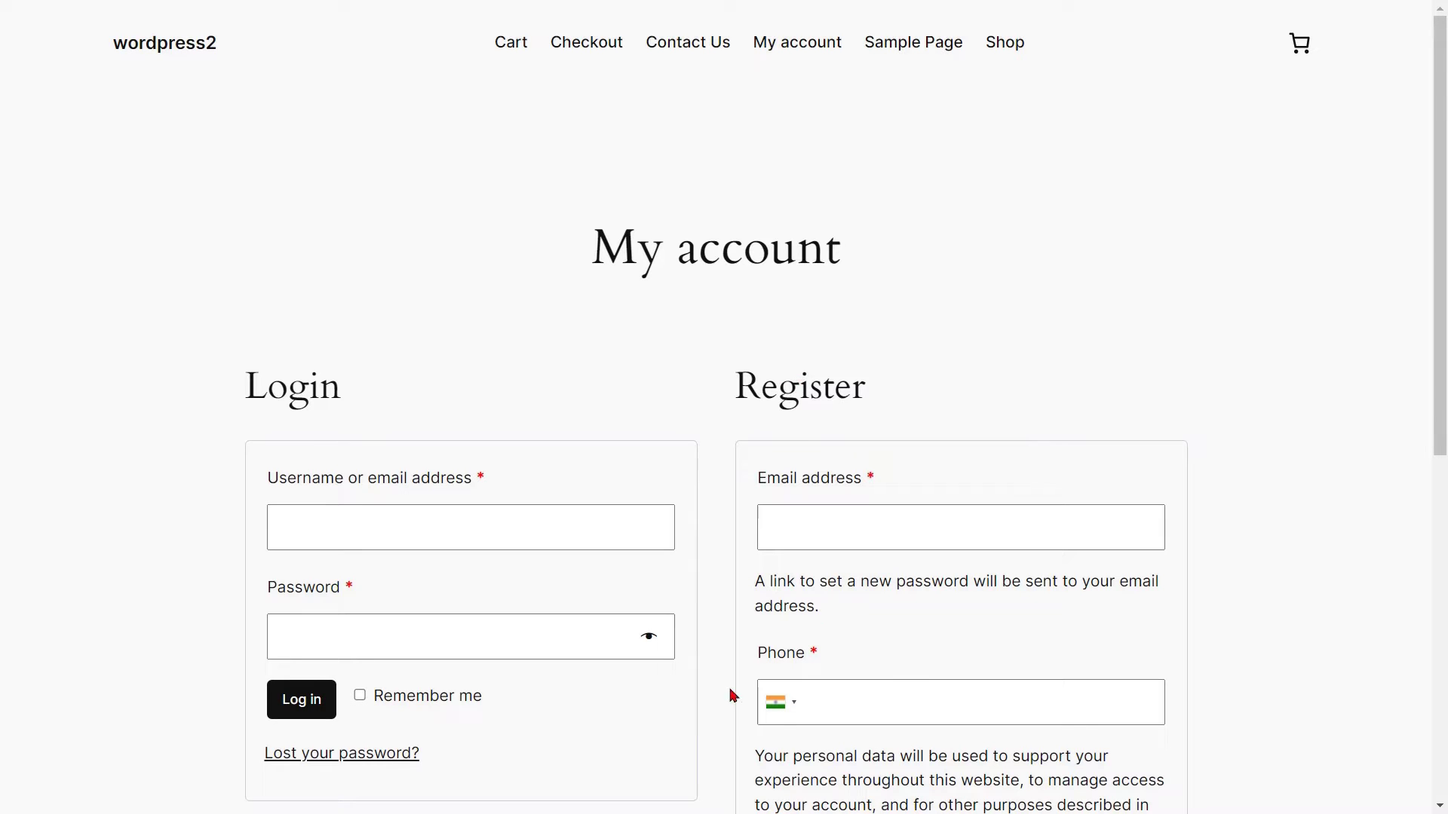
scroll(737, 580, down, 1)
scroll(736, 579, down, 2)
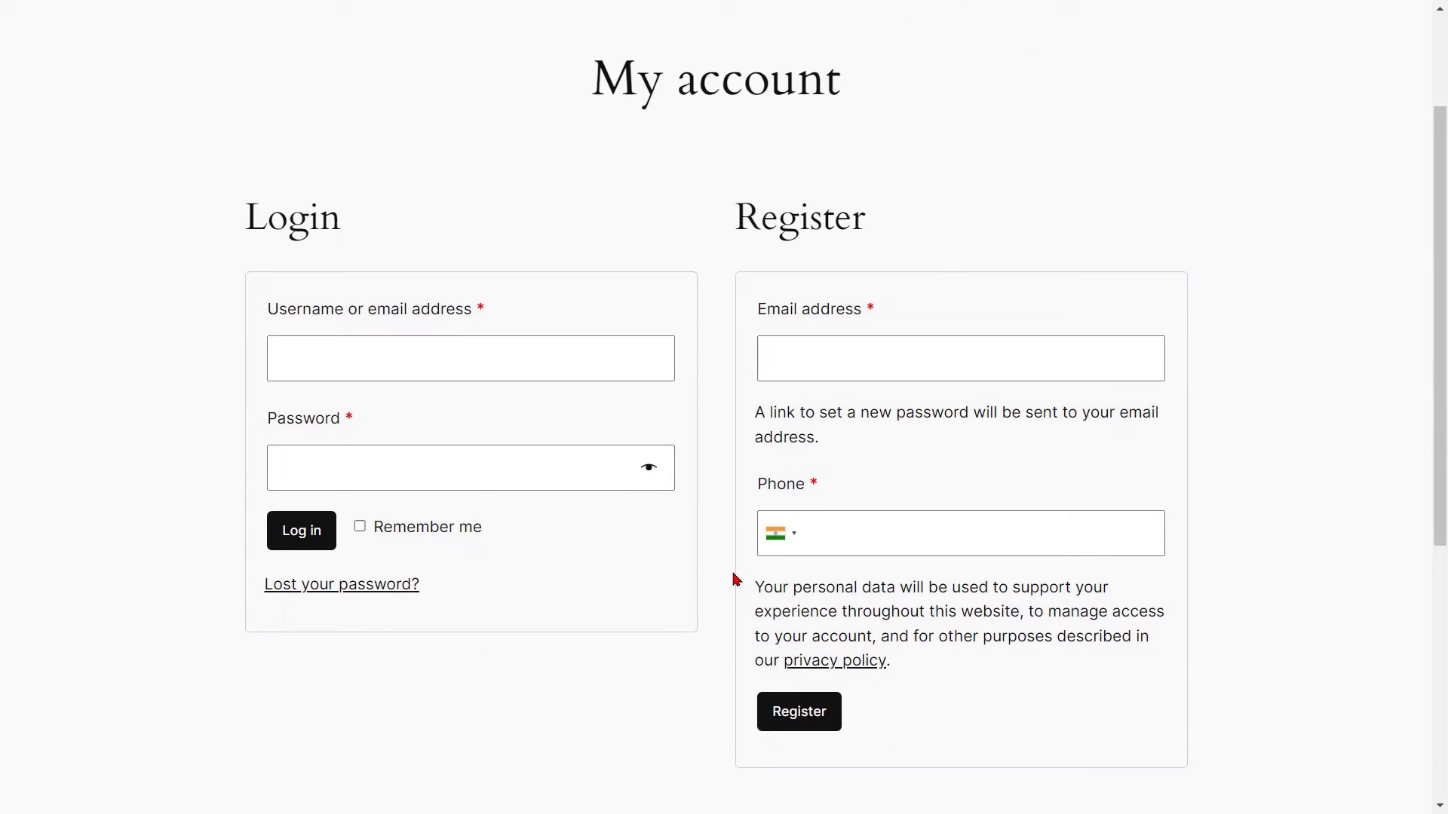
click(821, 357)
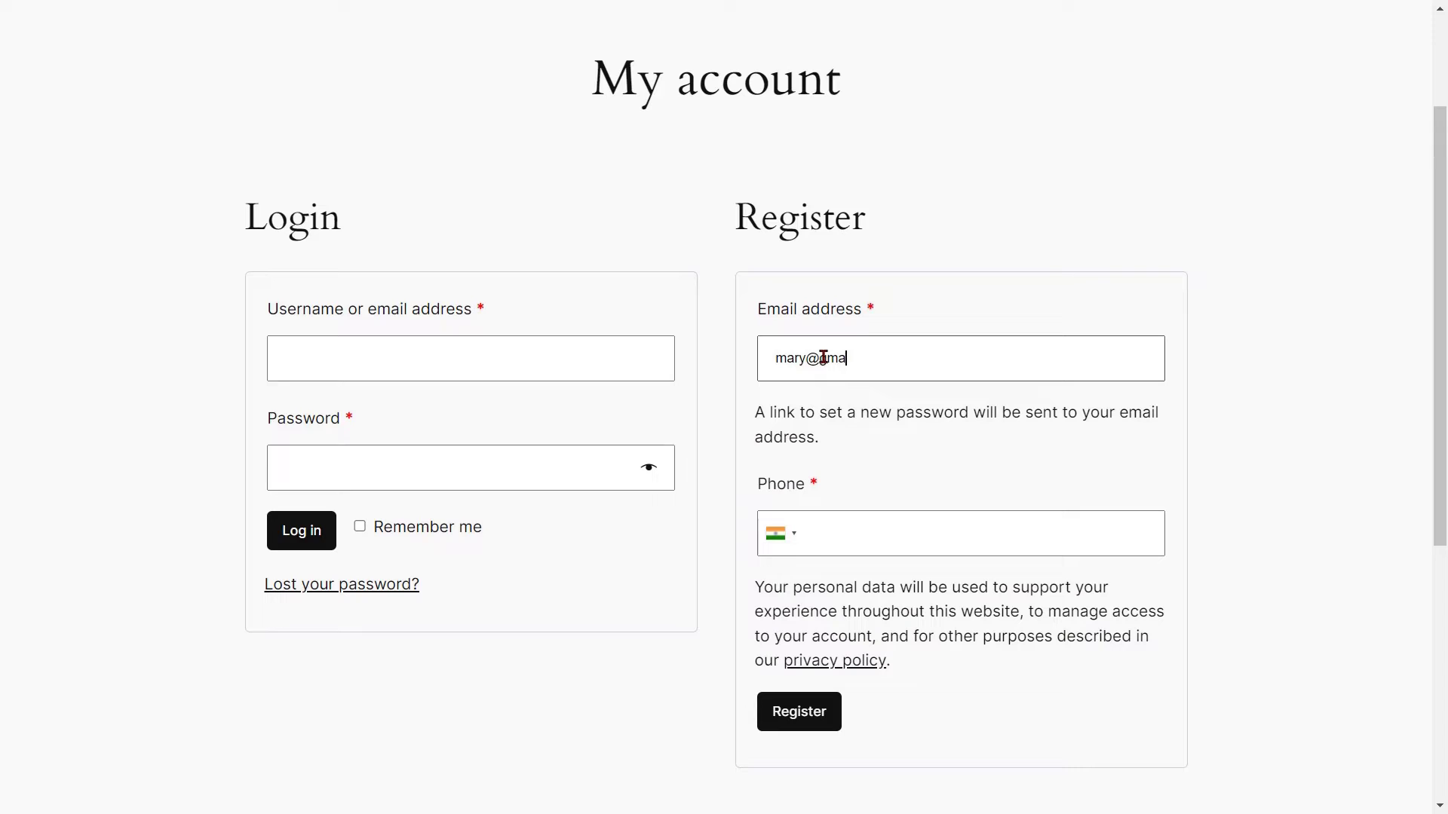
click(808, 536)
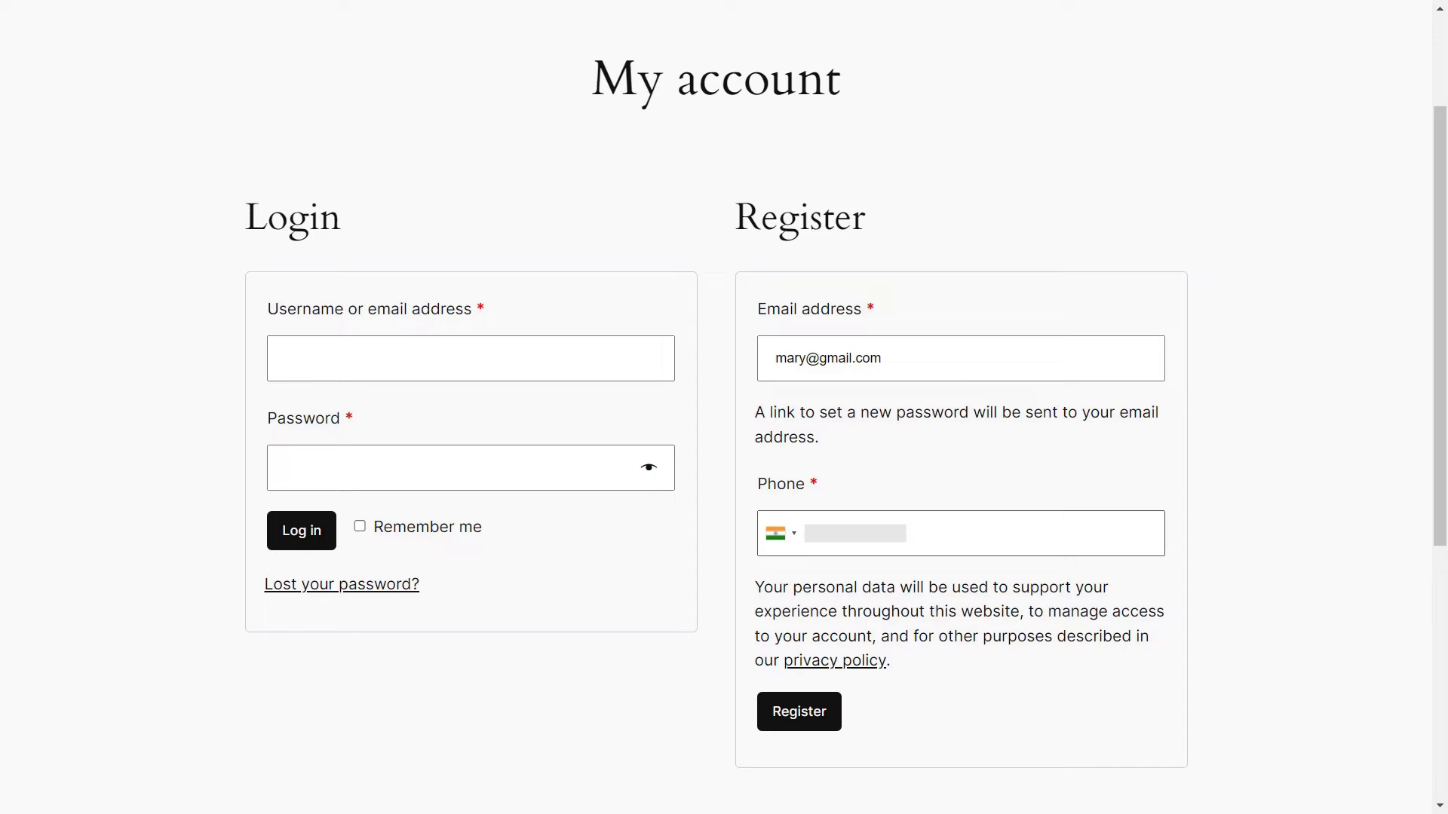
click(797, 714)
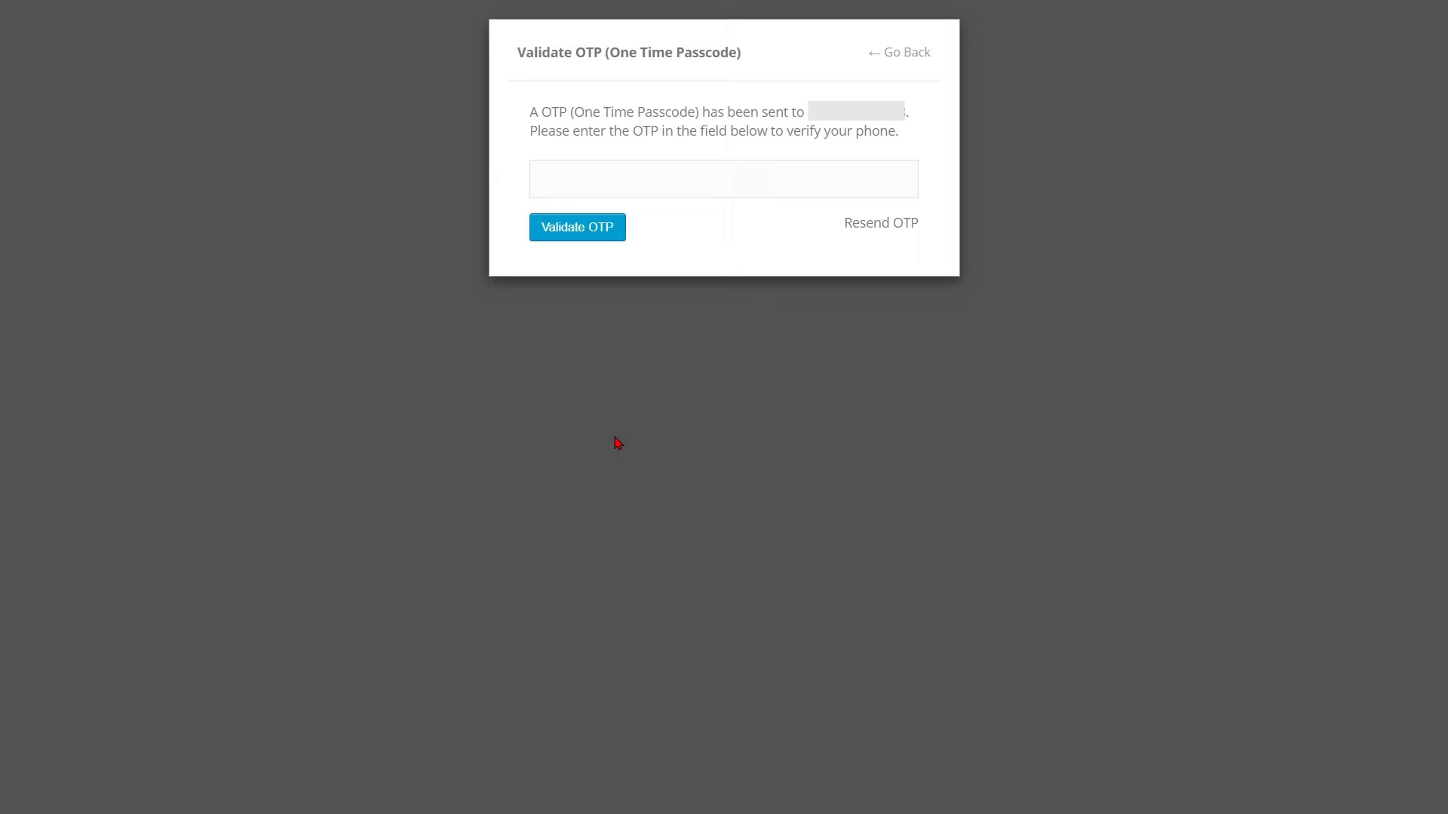
Validate the texted passcode, then block one phone number across multiple accounts and save.
click(571, 181)
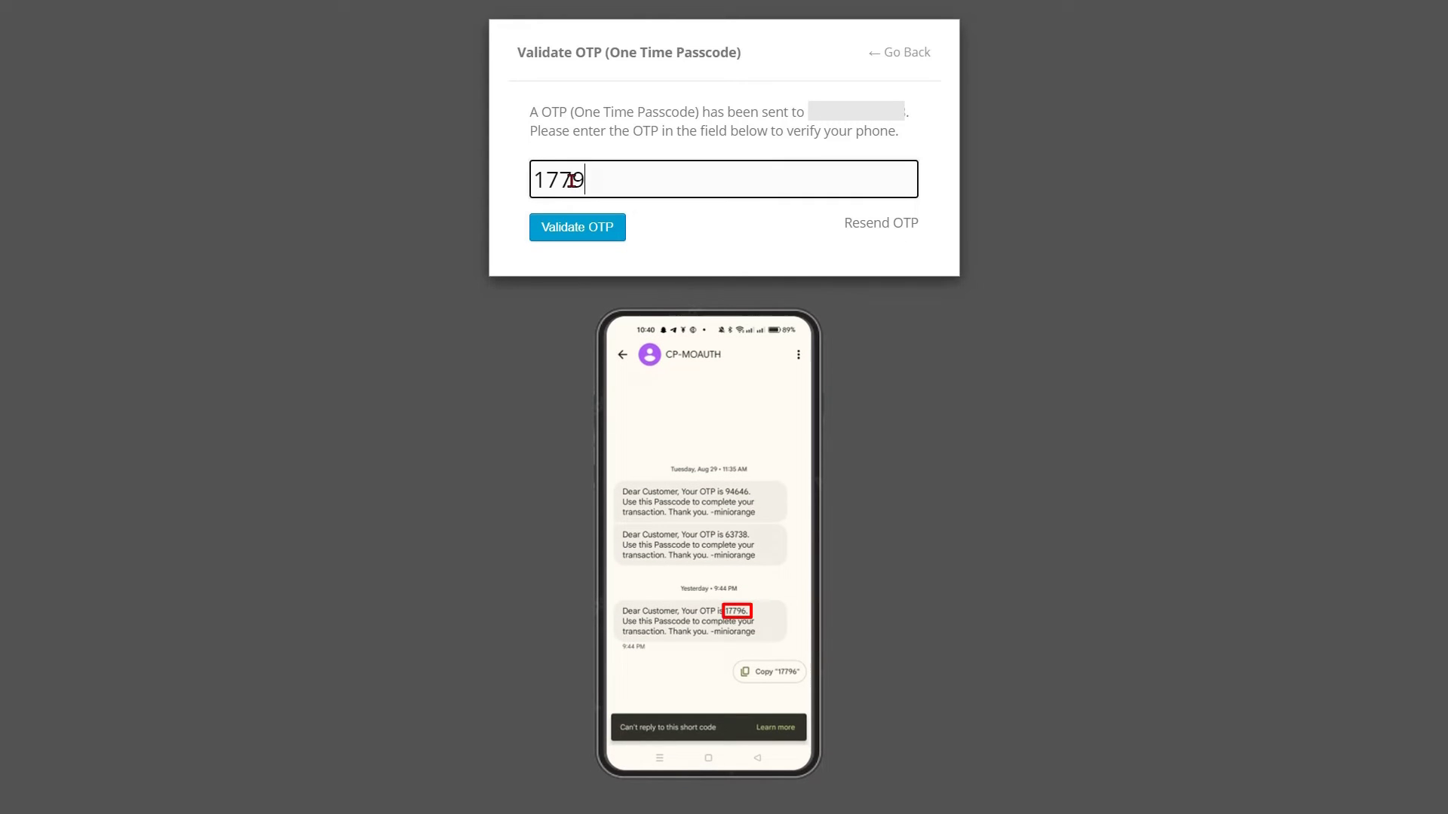
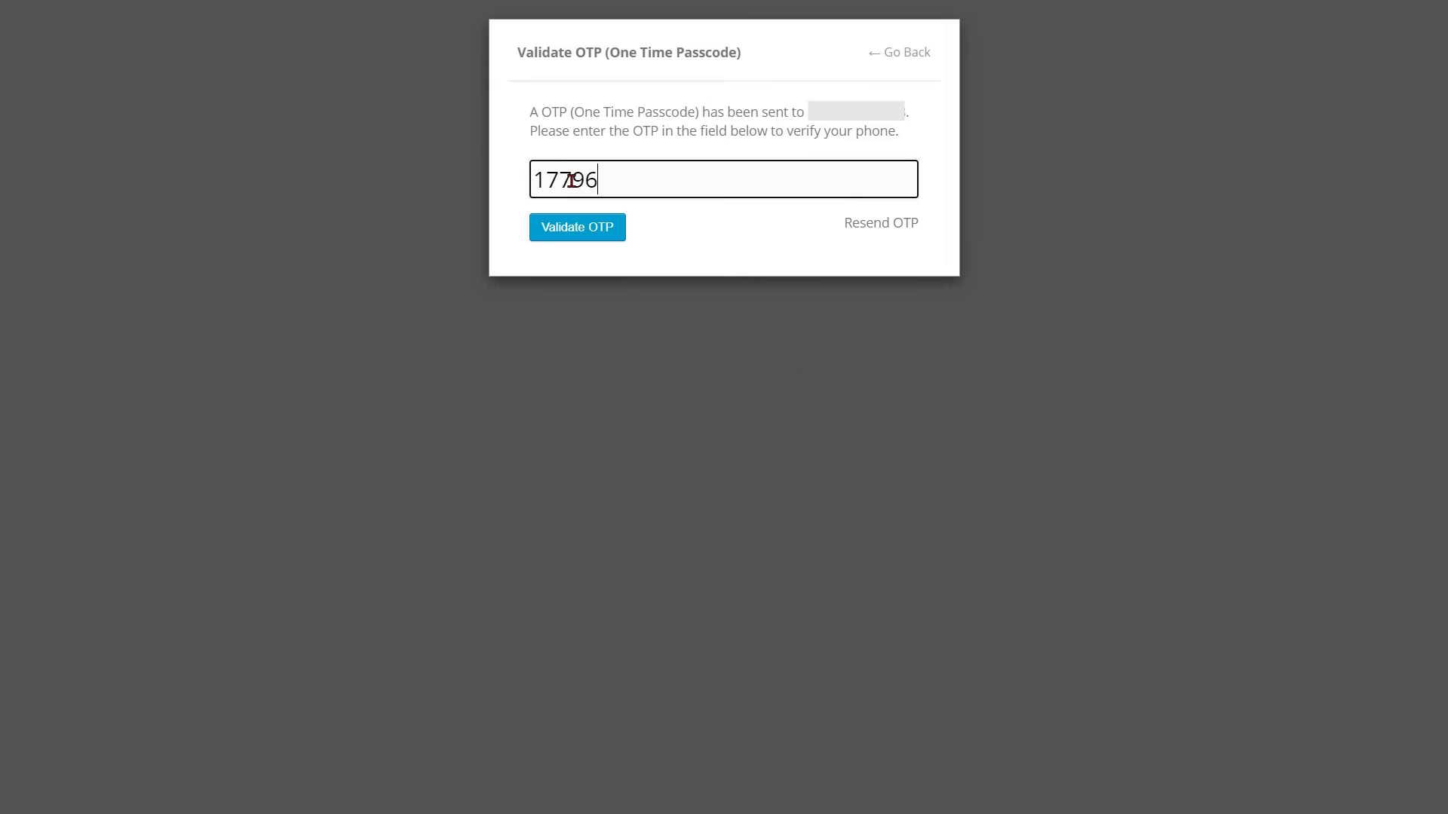
click(578, 227)
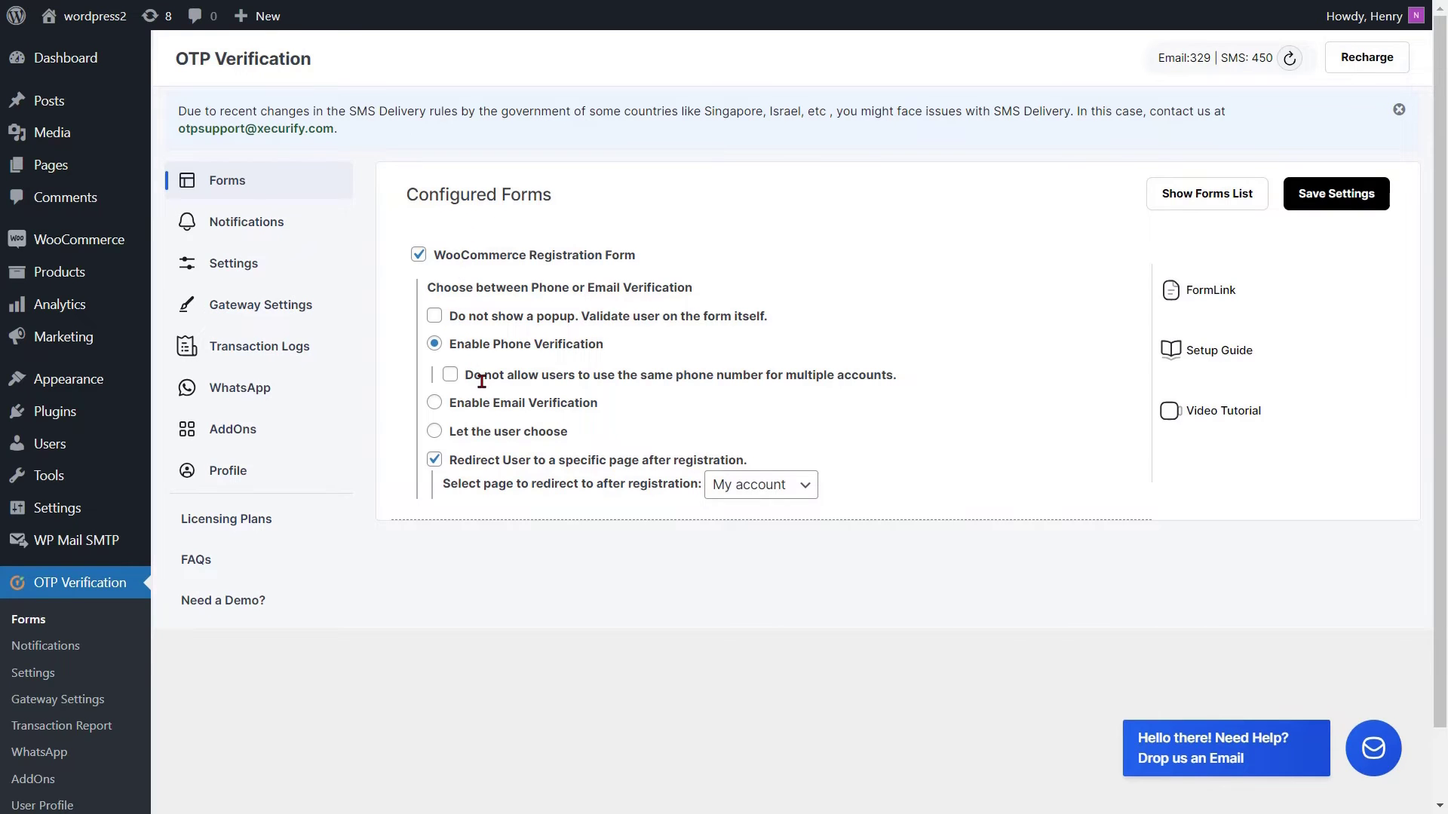
click(451, 377)
click(1329, 198)
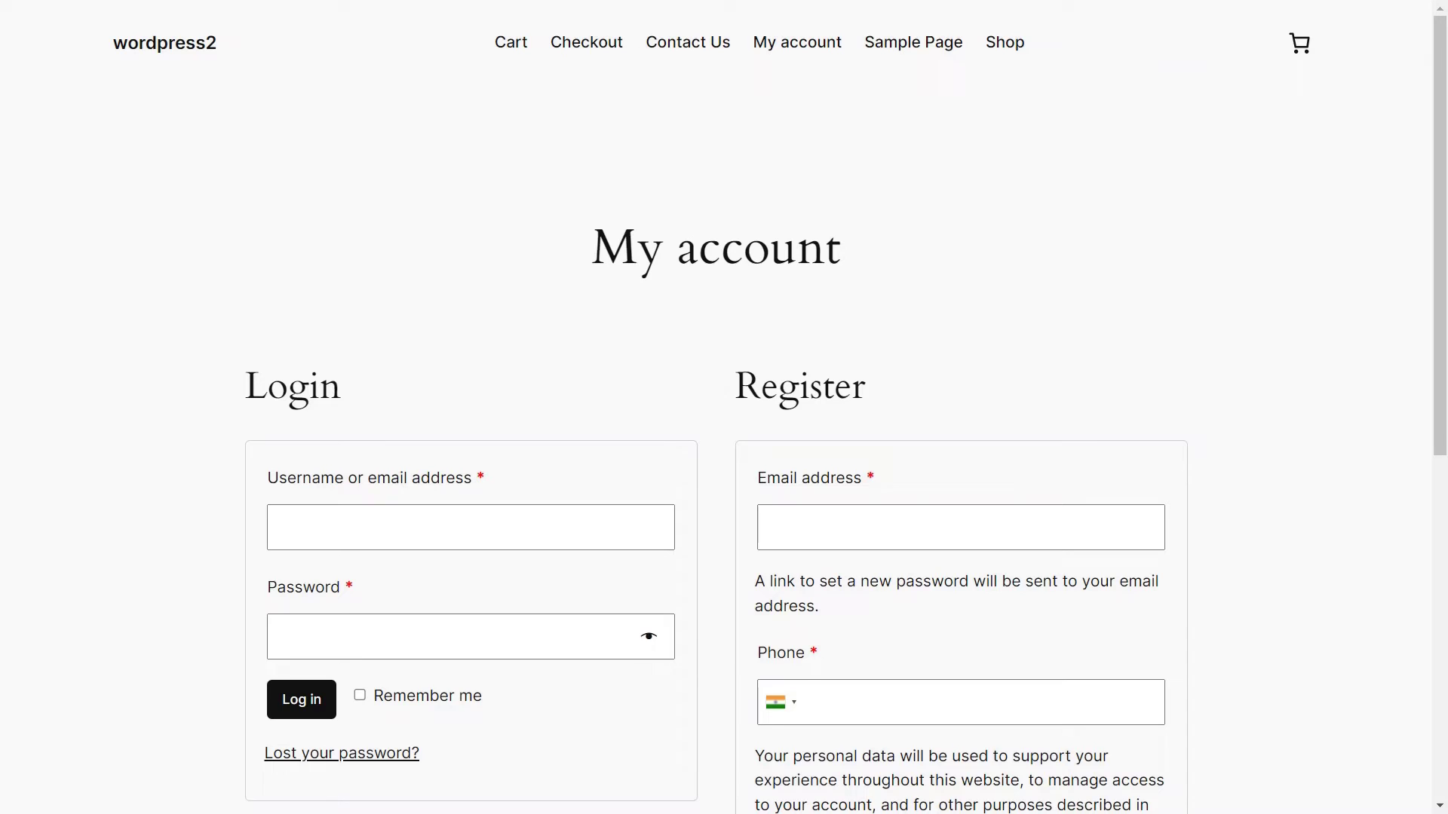
Register with a new email address and an already-used phone number to trigger the in-use error.
scroll(723, 407, down, 2)
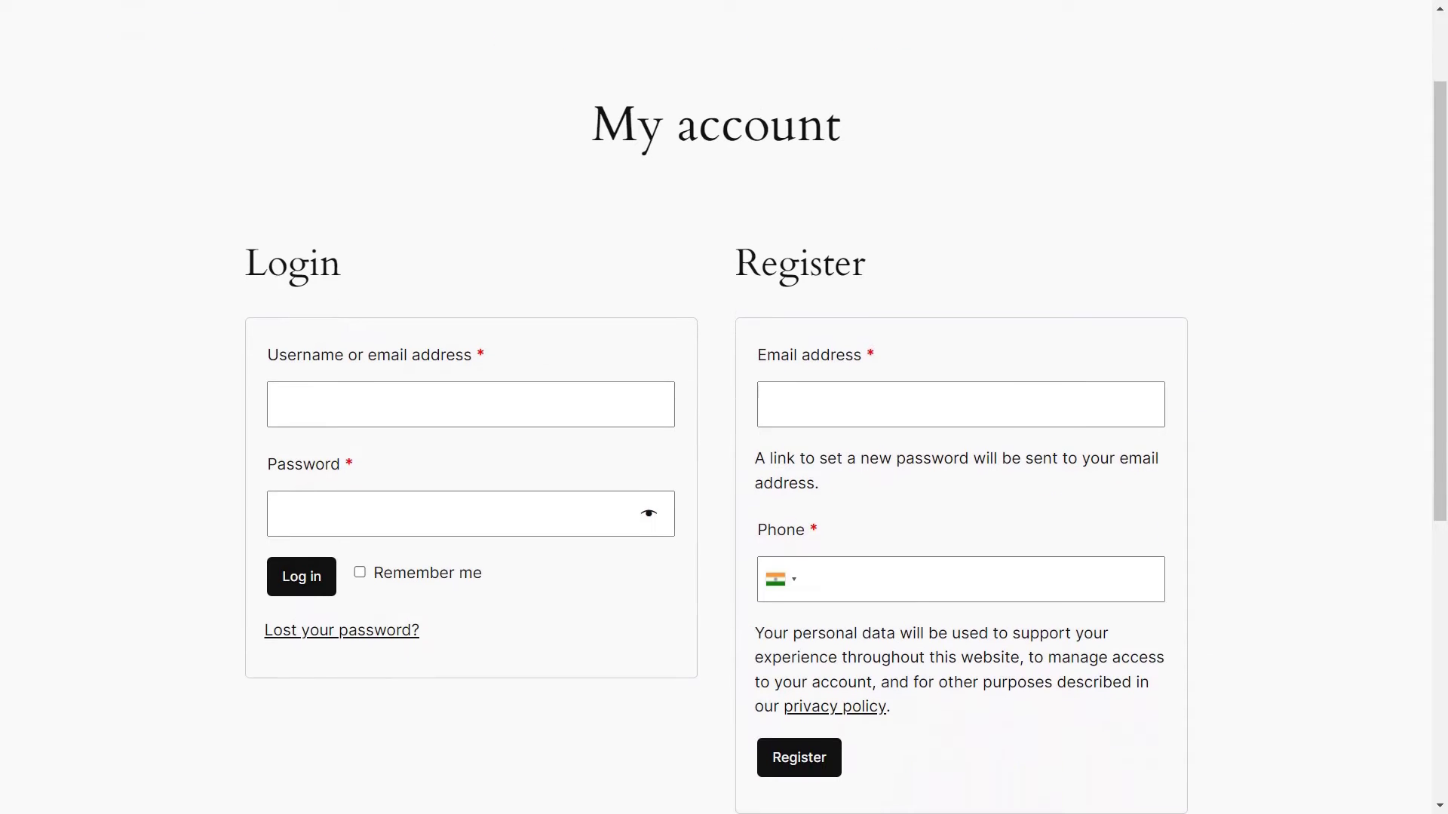
click(798, 407)
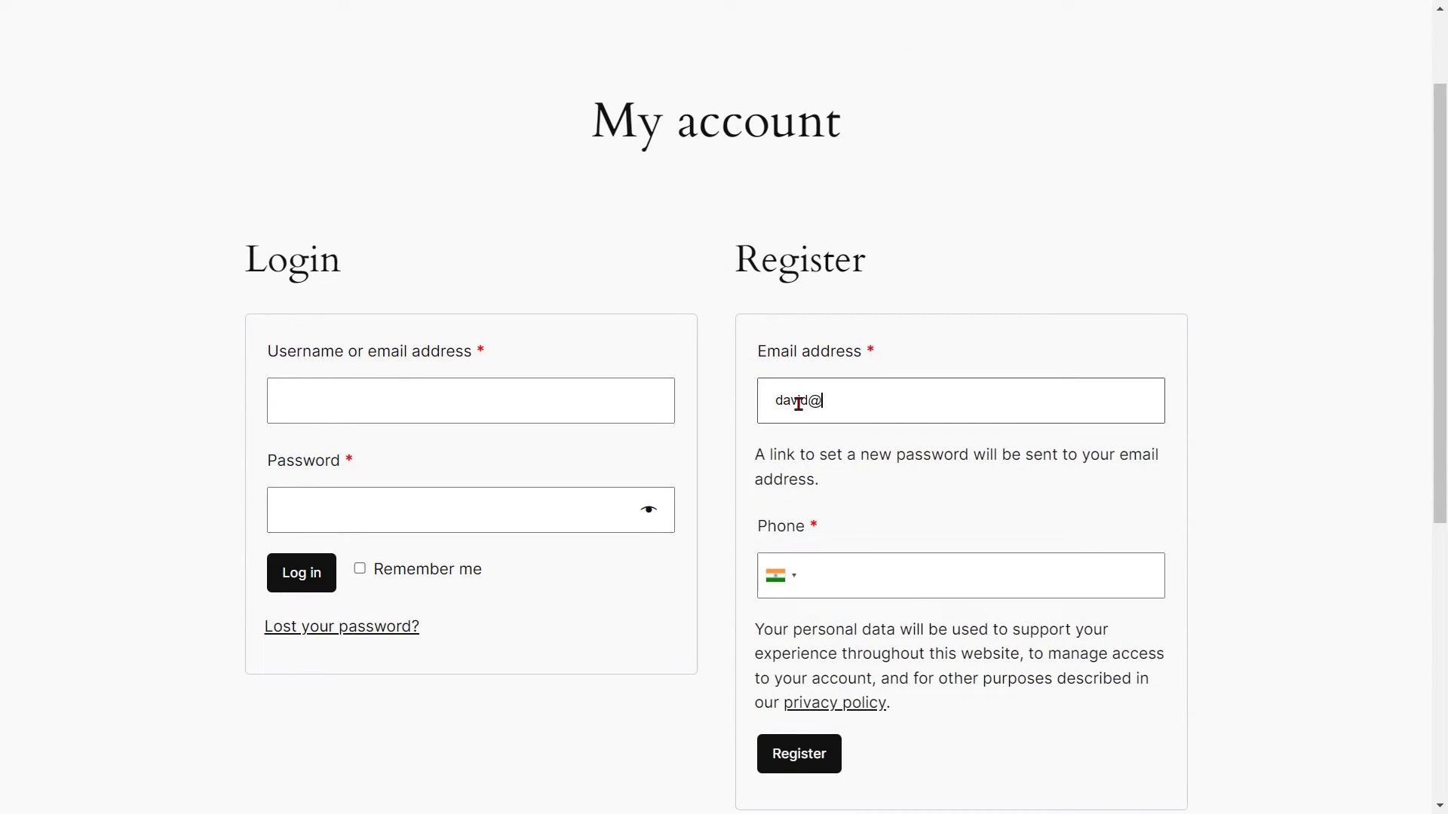
click(825, 558)
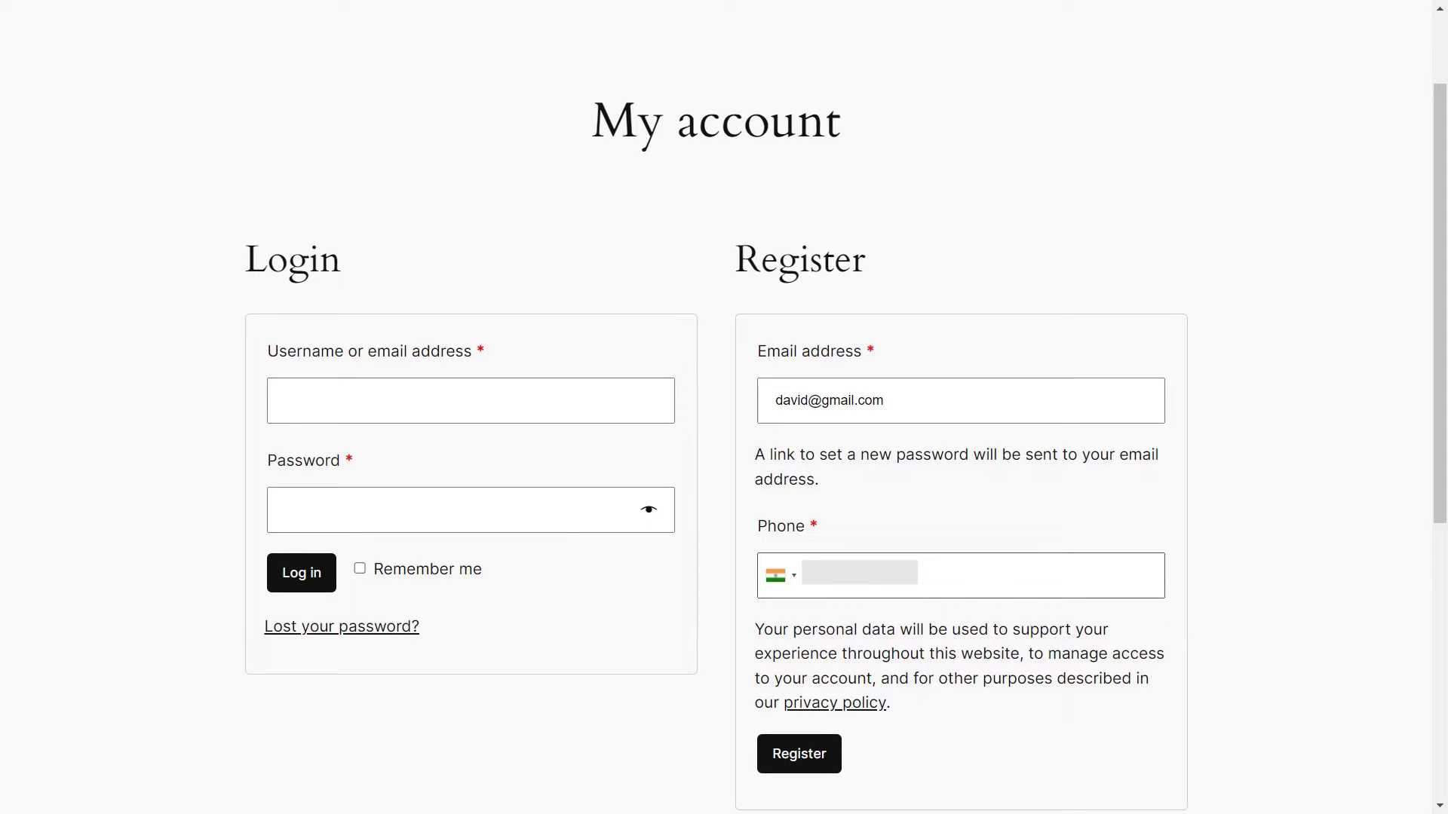
click(797, 762)
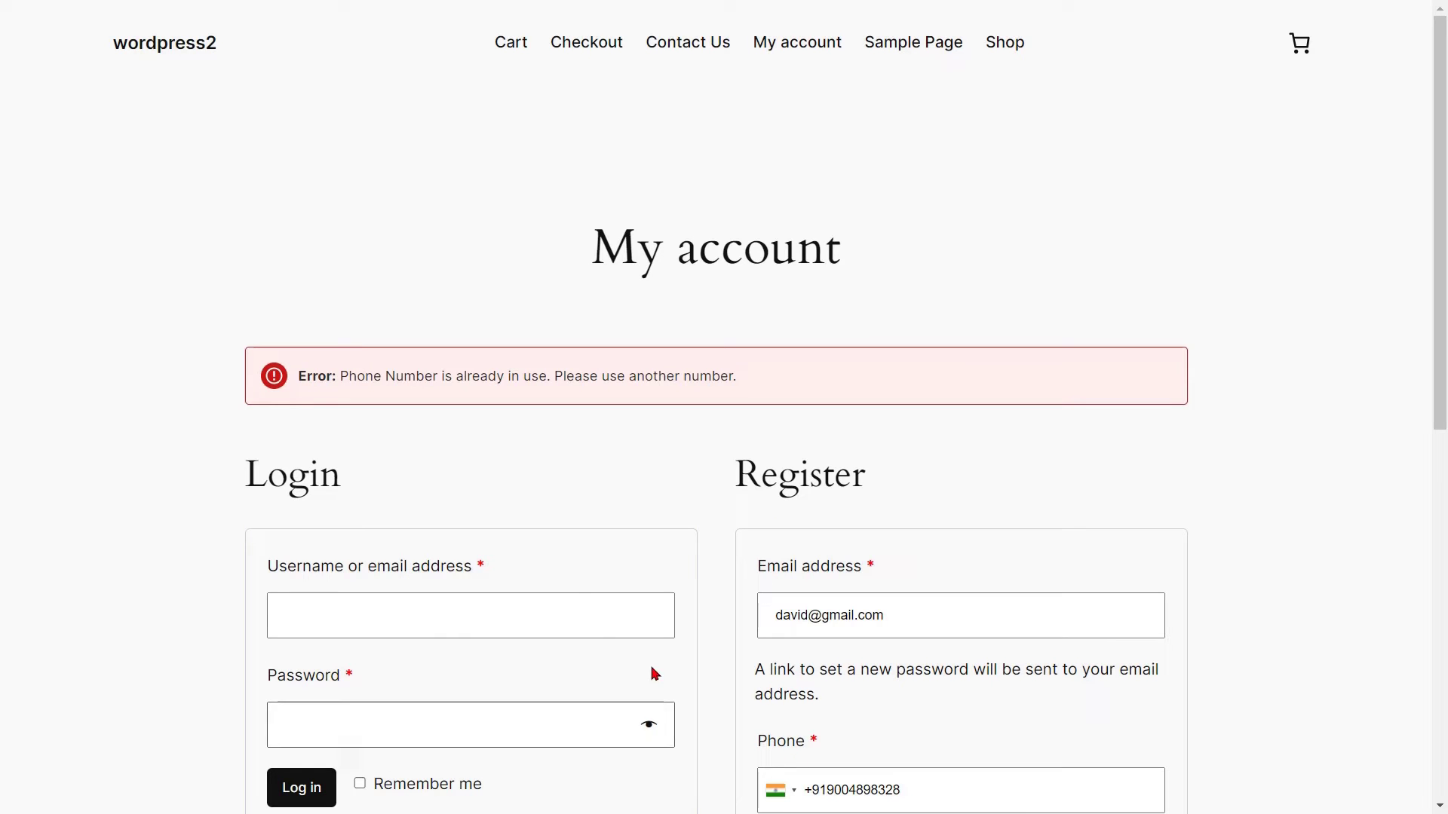
click(354, 388)
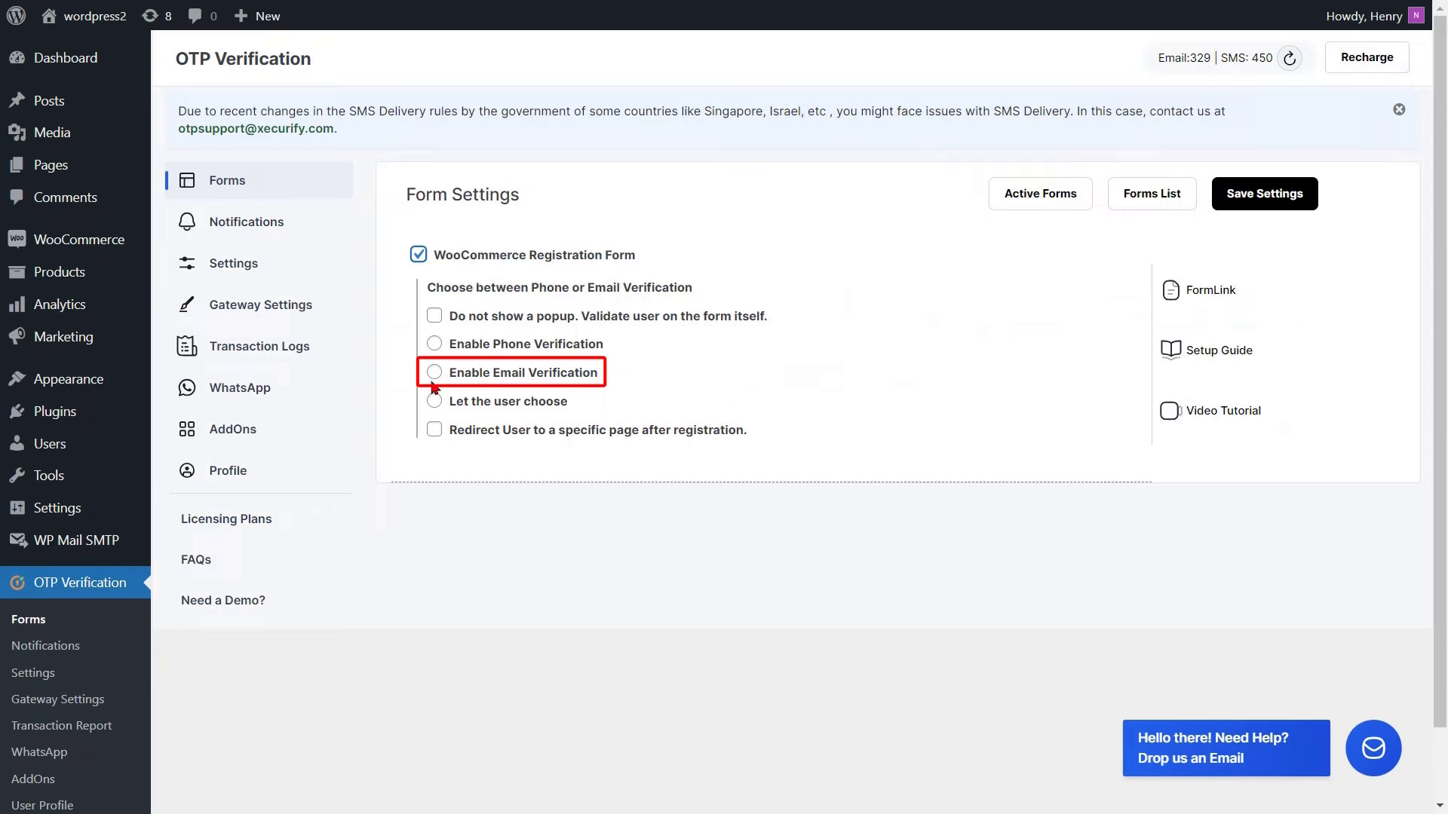
Switch the registration form to email verification, redirect to My account, and save.
click(435, 375)
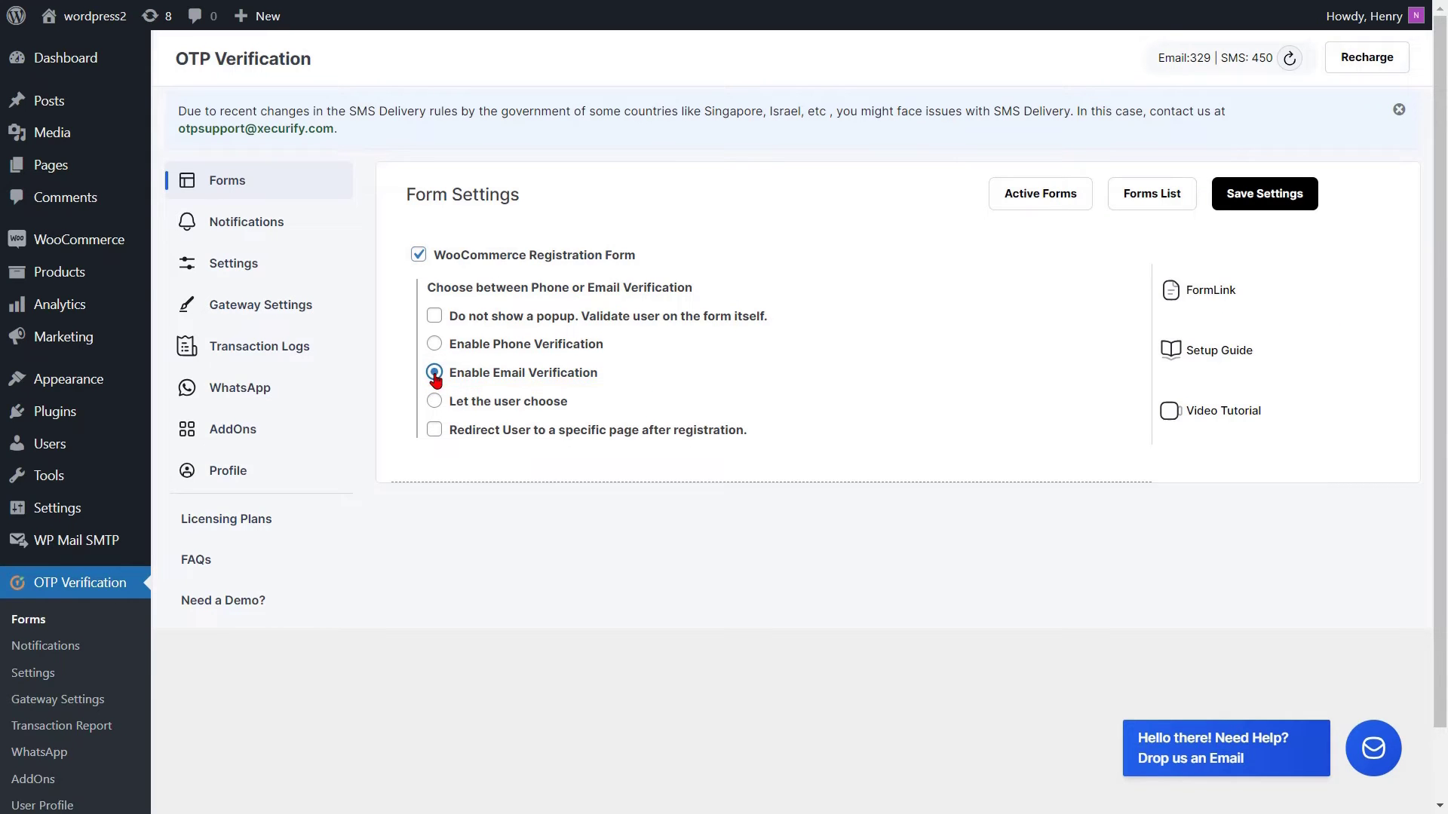
click(435, 430)
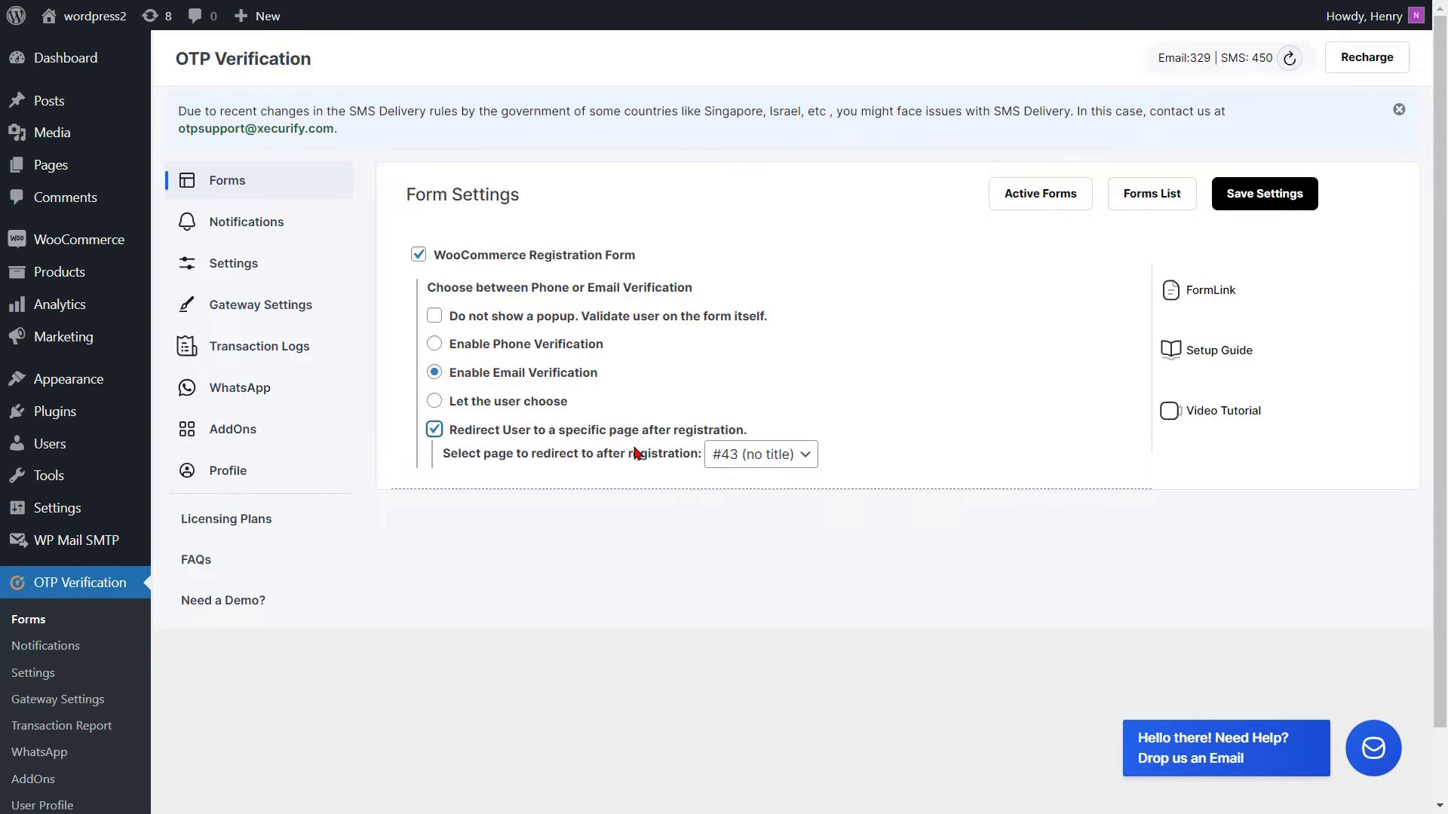
click(762, 454)
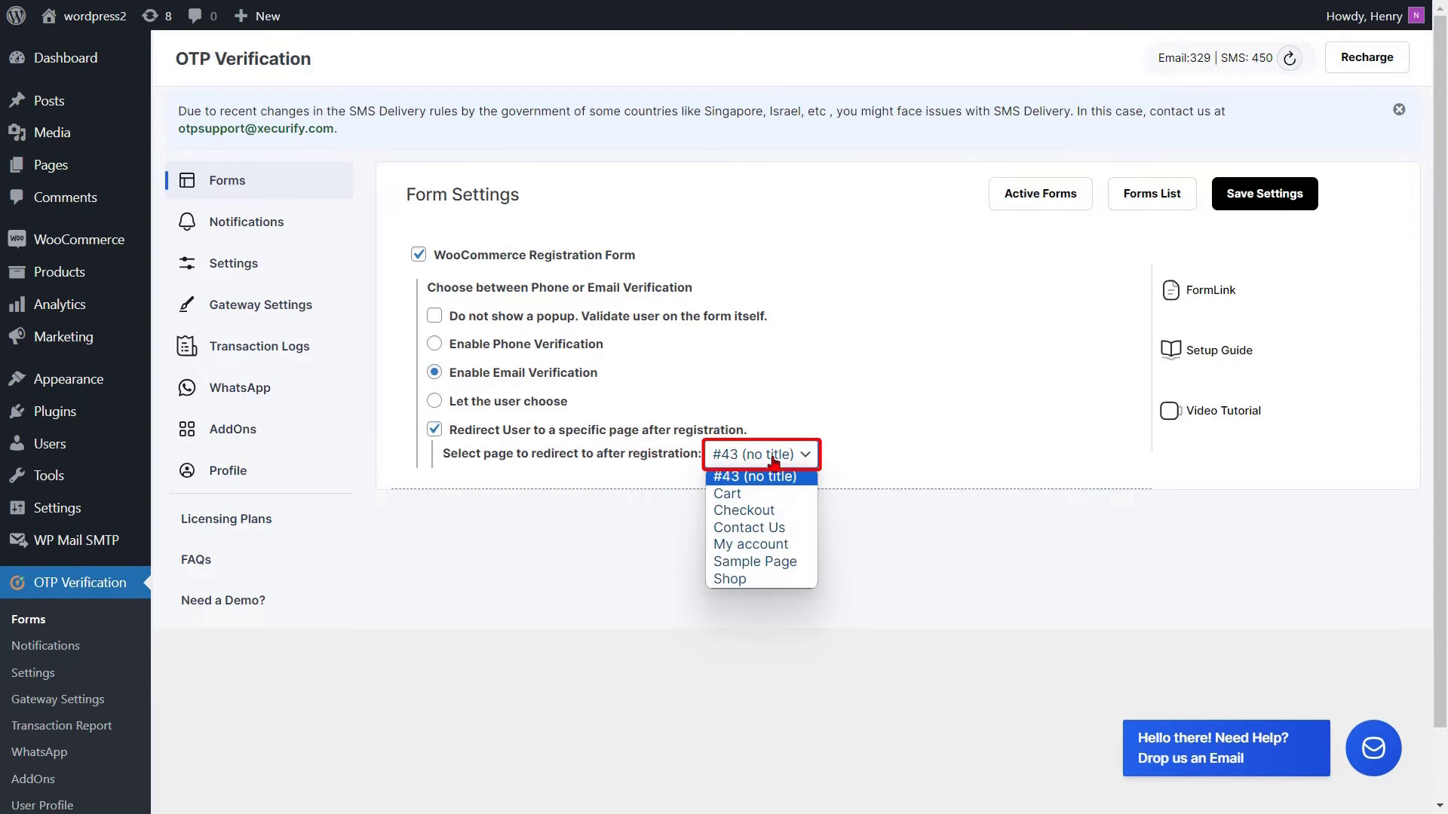
click(747, 544)
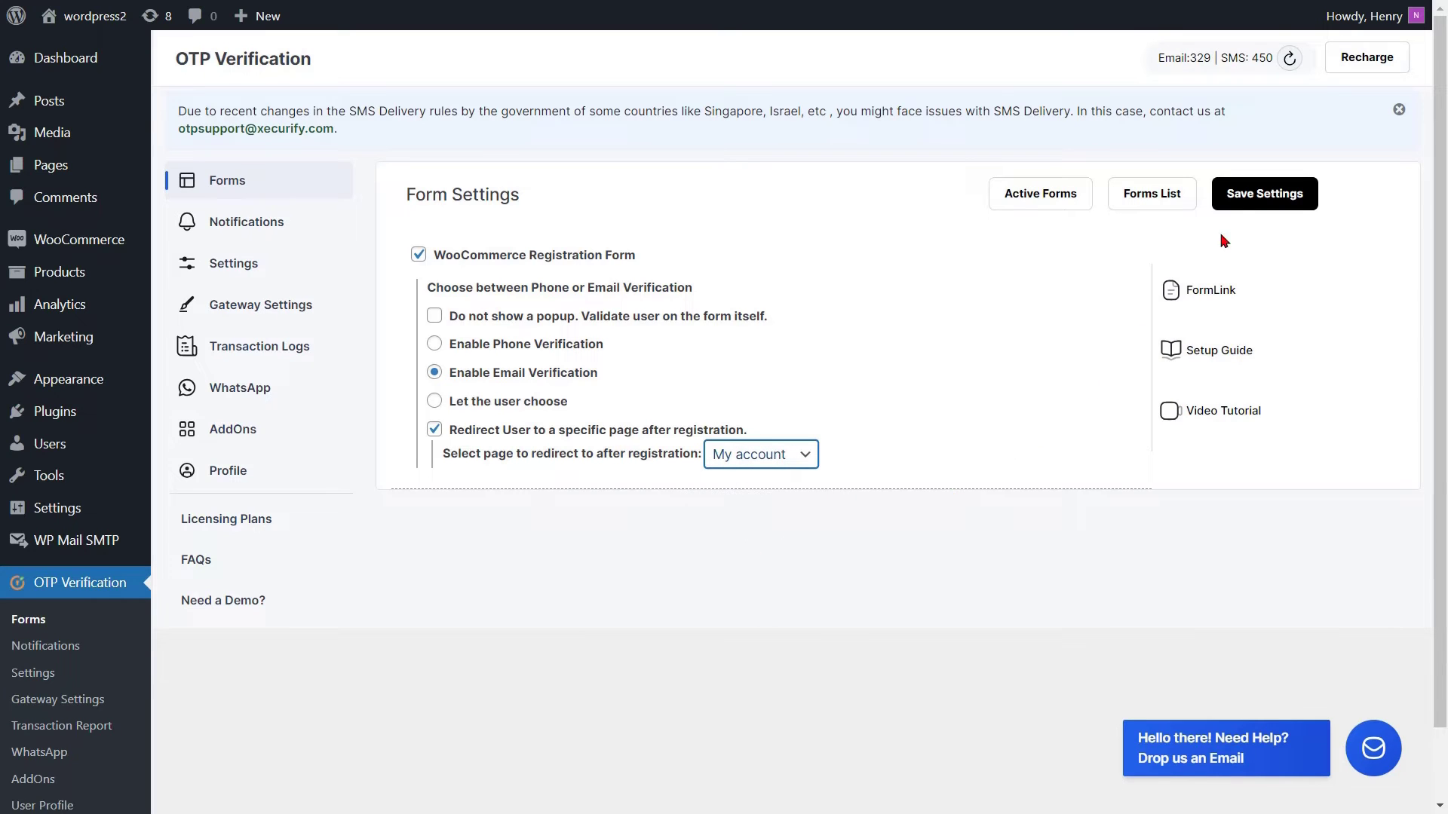
click(1244, 198)
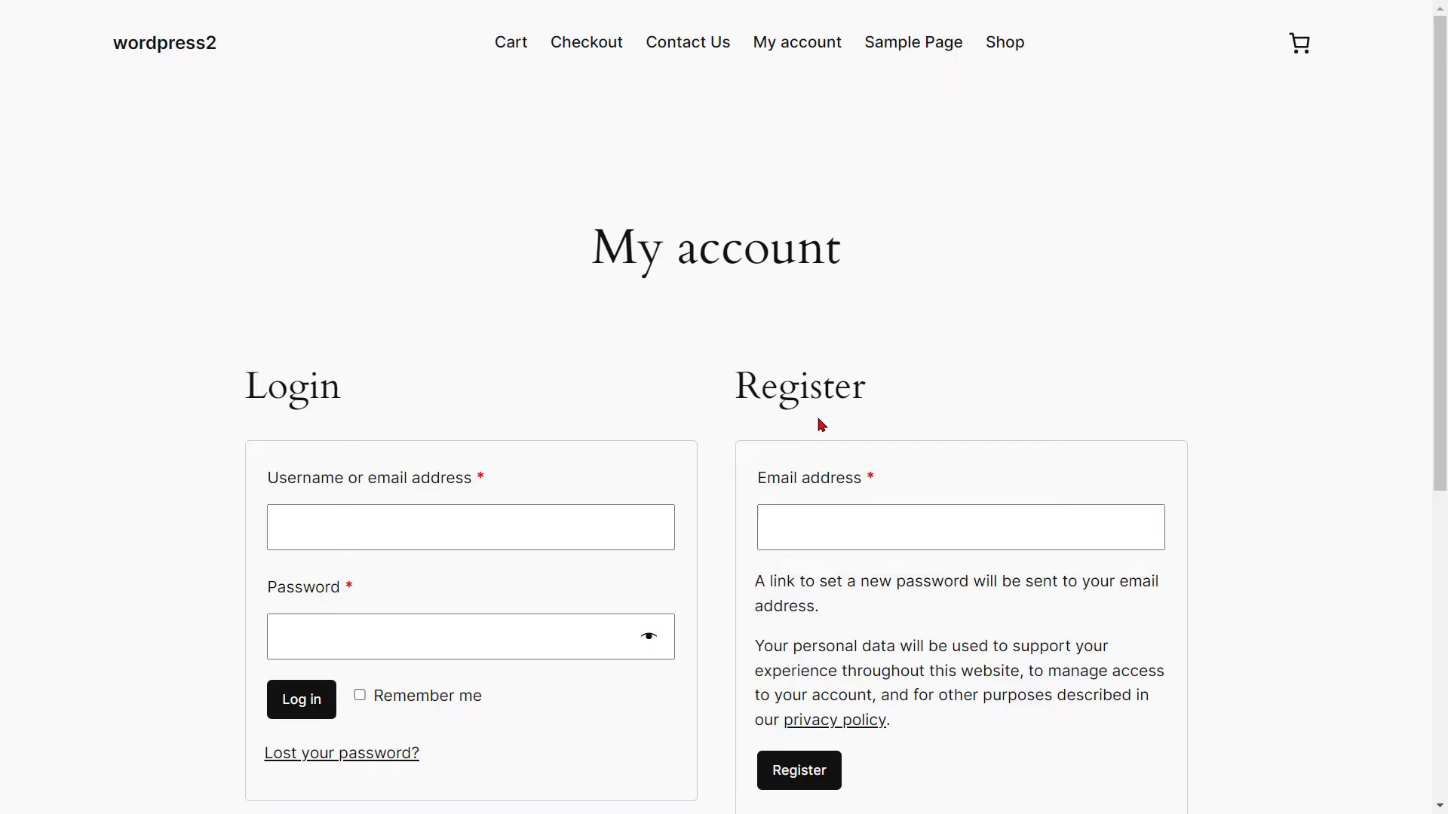
Register with an email address and validate the emailed one-time passcode in the popup.
click(802, 537)
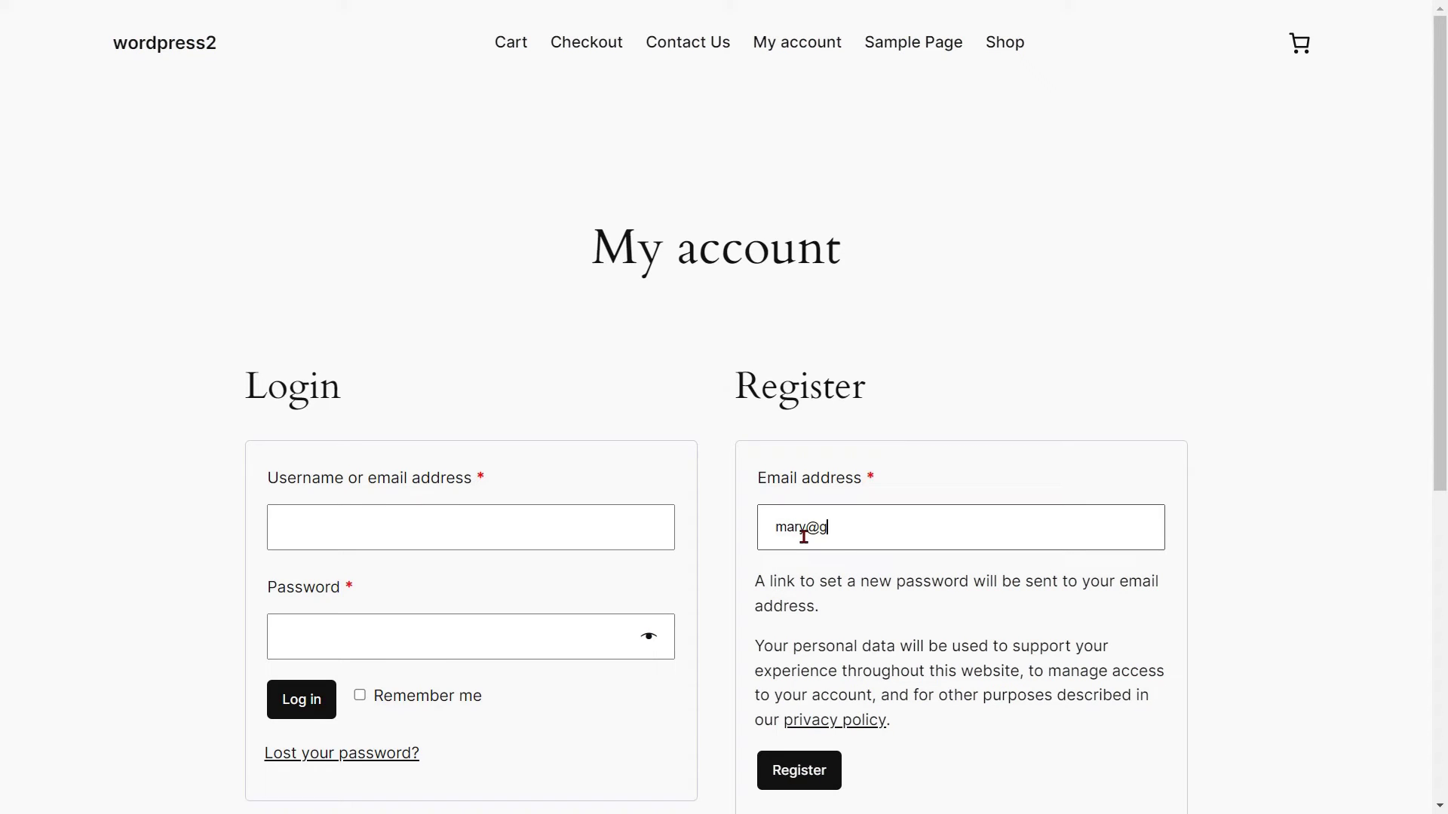
click(816, 771)
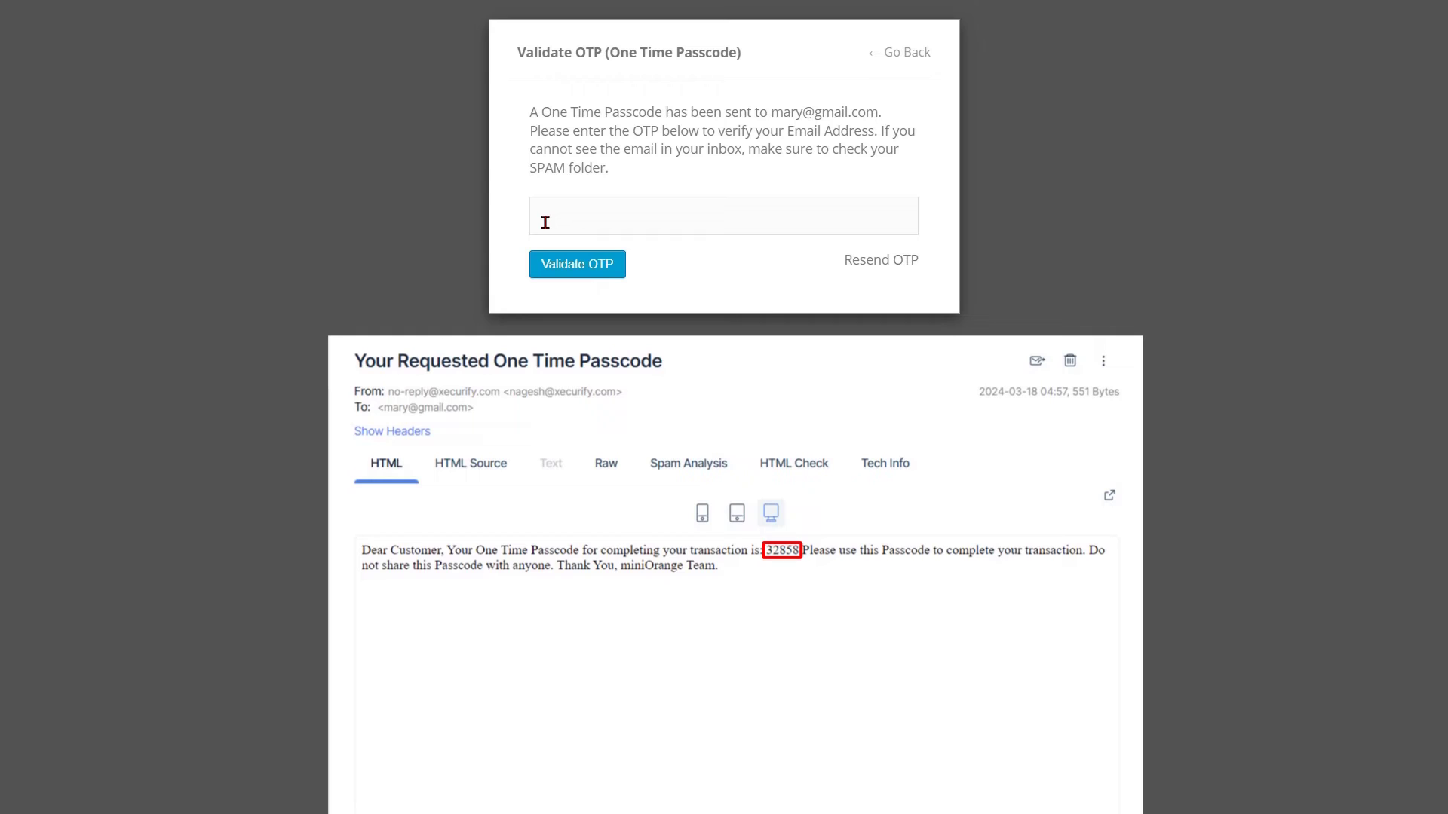
click(544, 221)
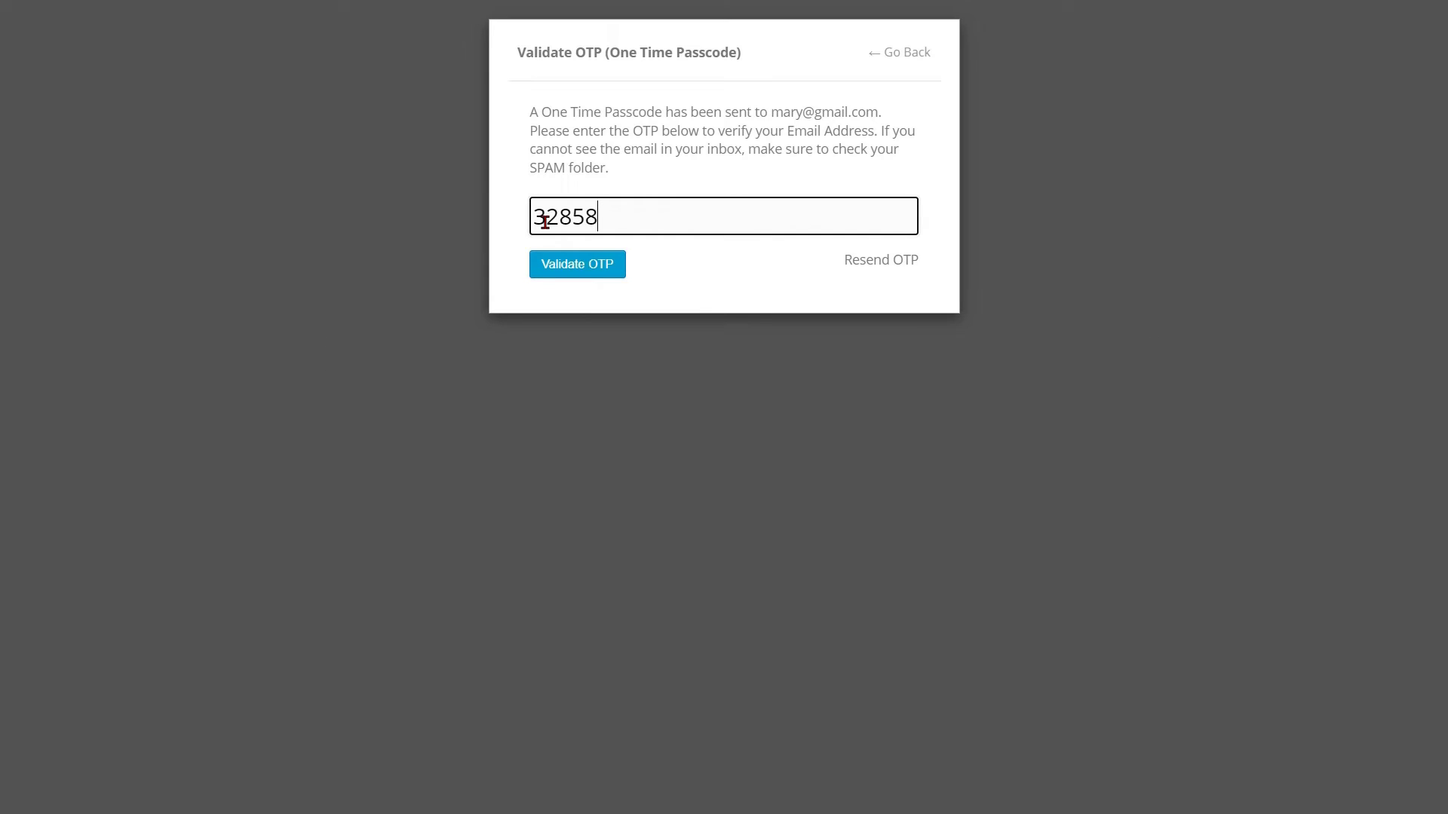
click(587, 268)
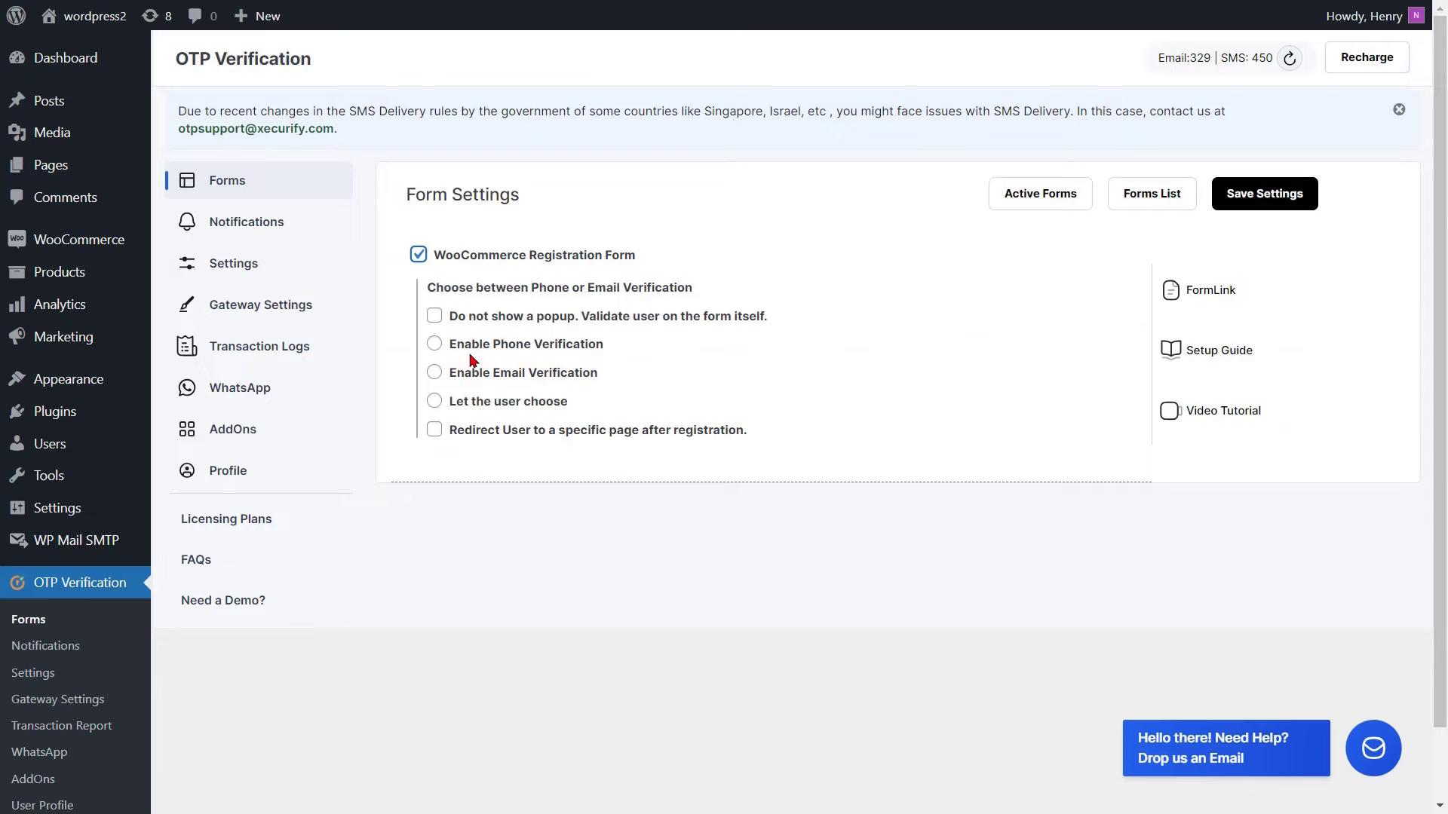
Set phone verification with 'Do not show a popup', redirect to My account, and save.
click(434, 343)
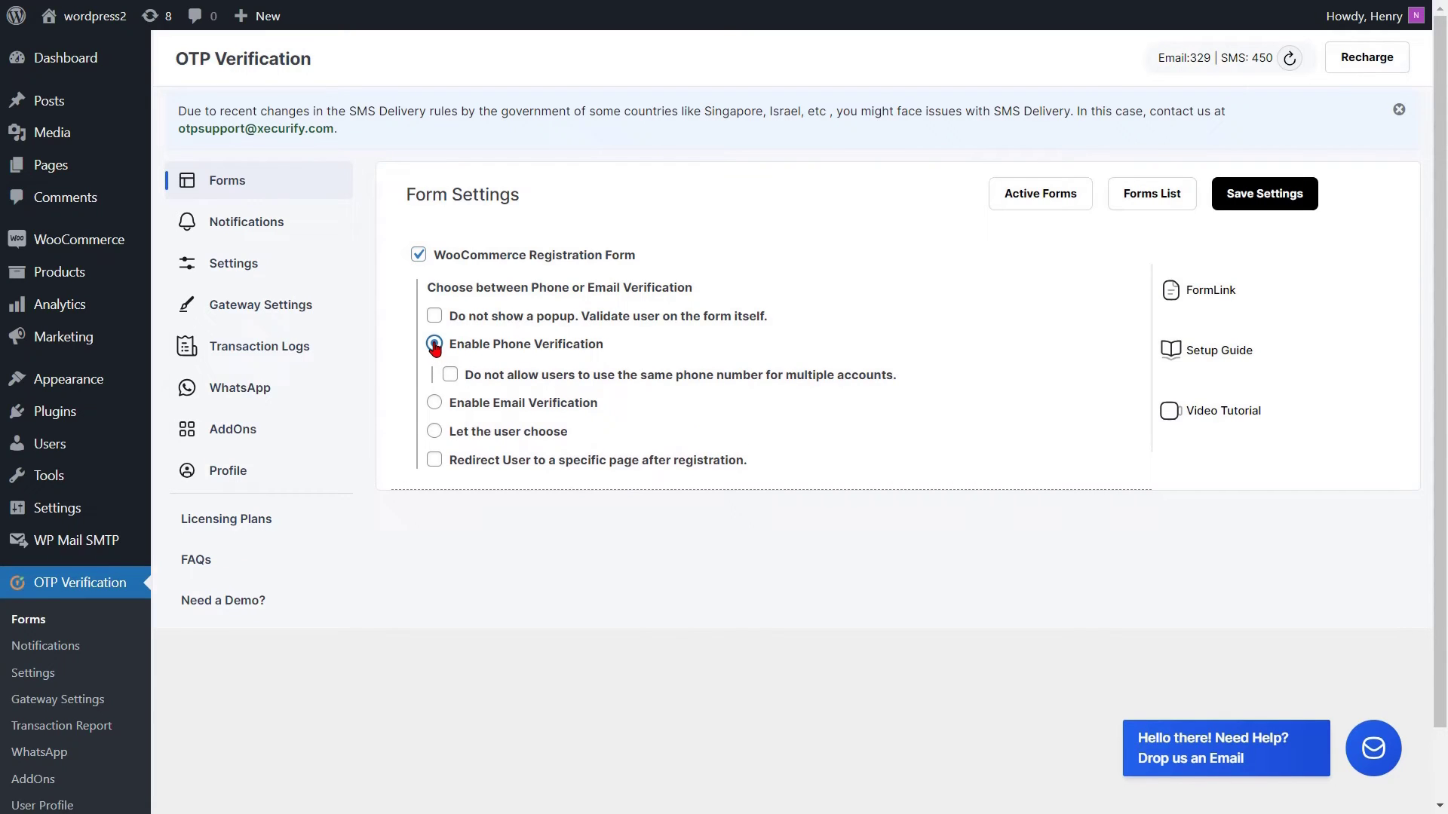
click(434, 317)
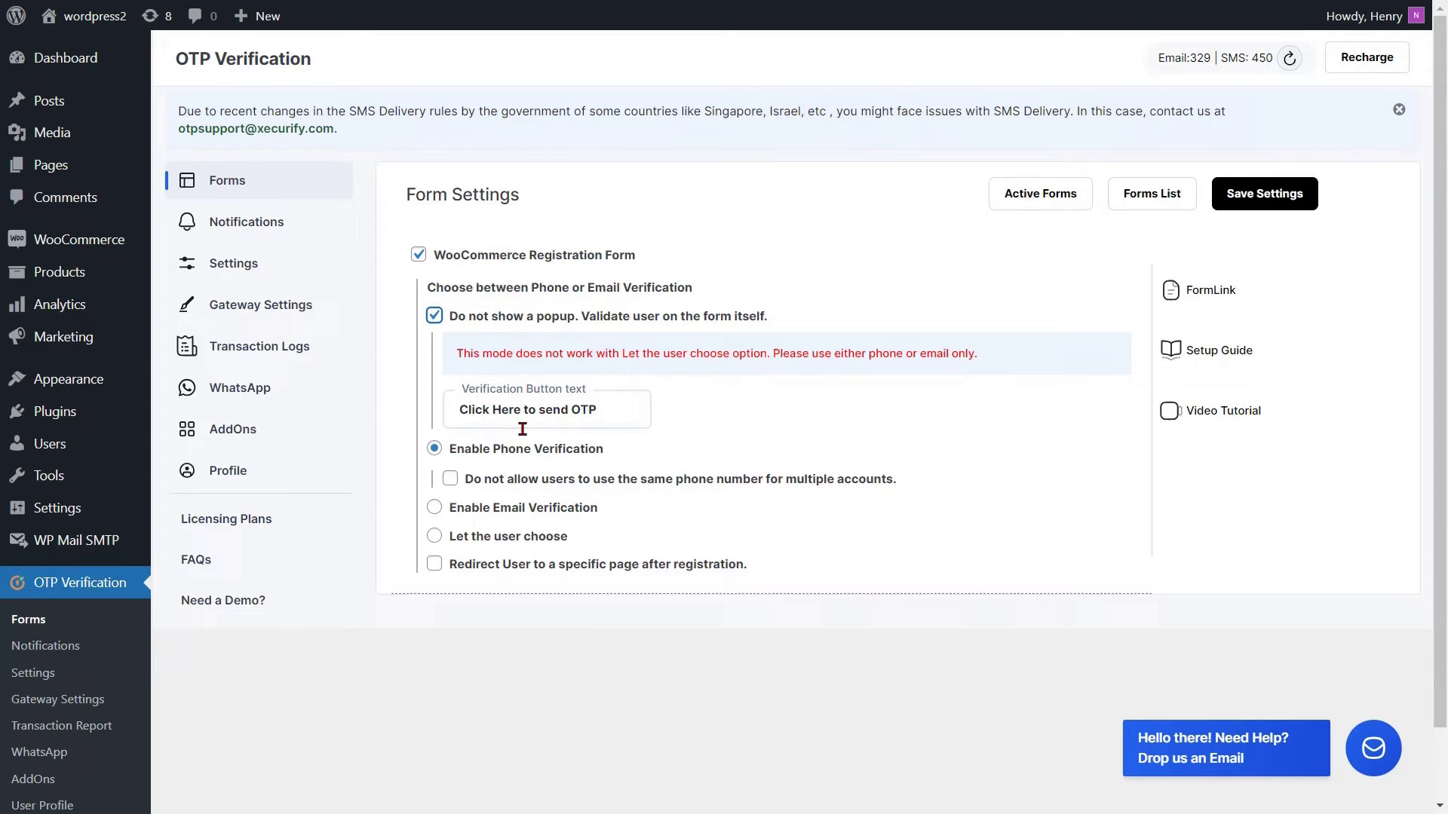
click(434, 565)
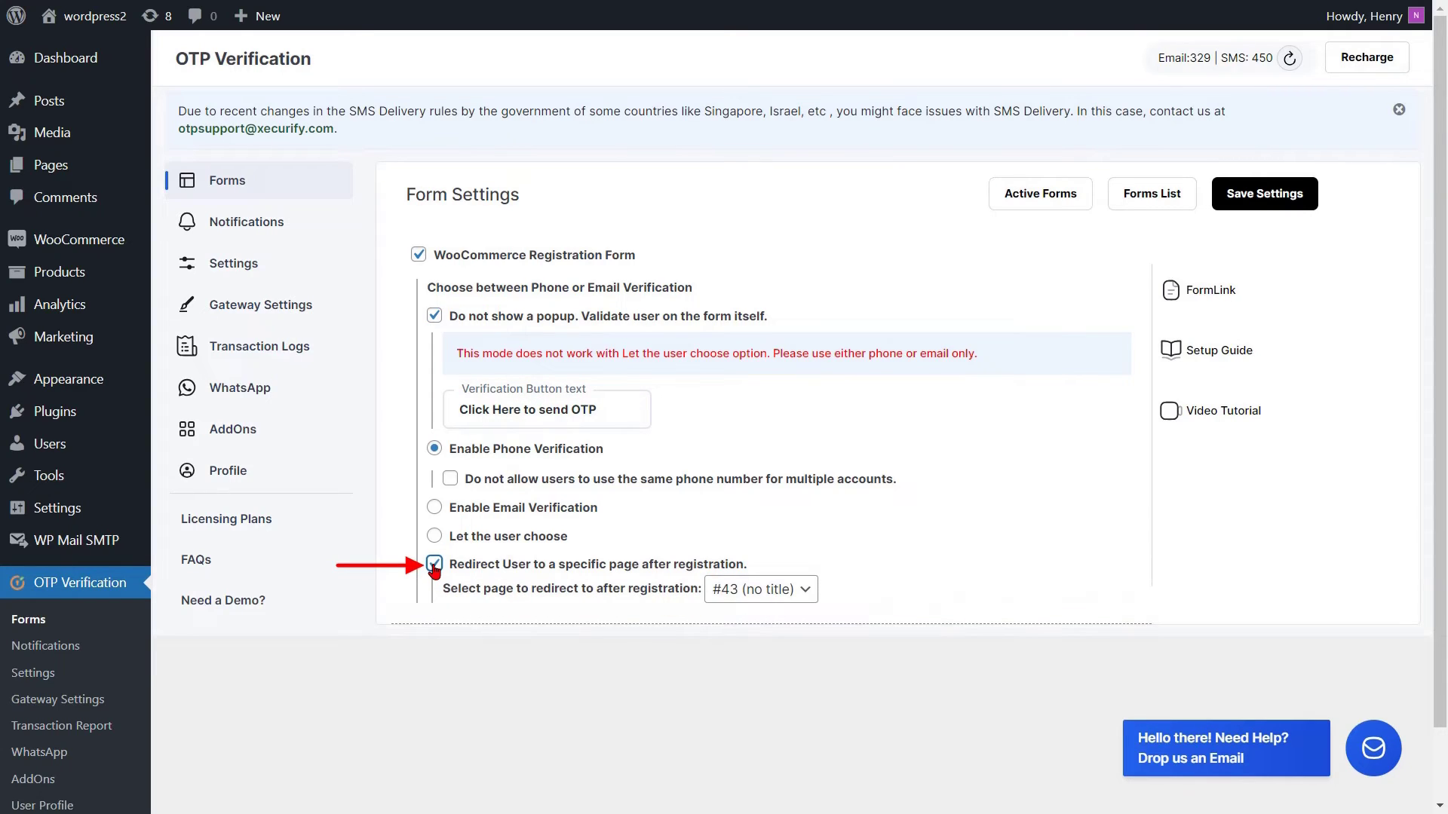
click(750, 589)
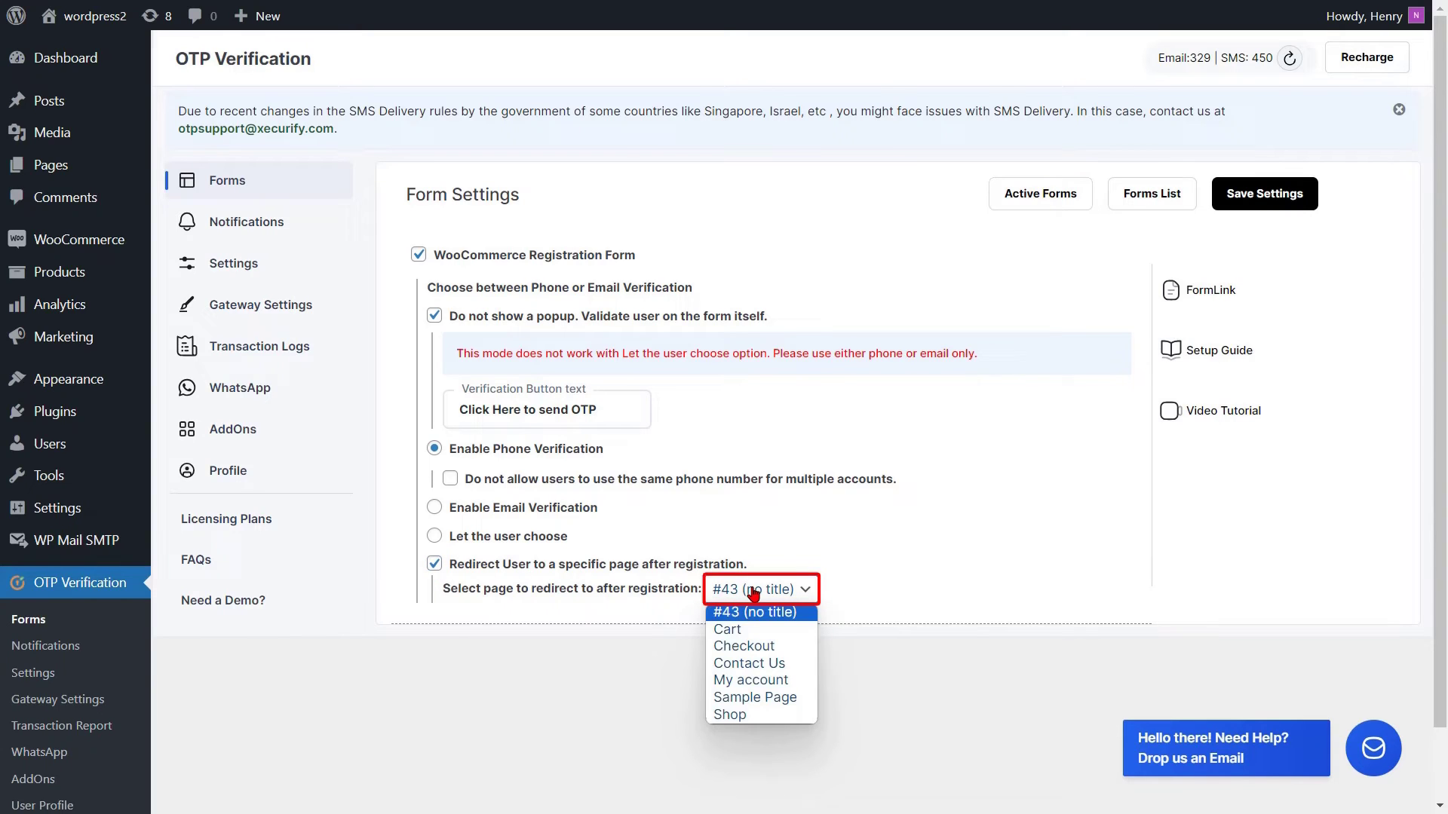
click(739, 681)
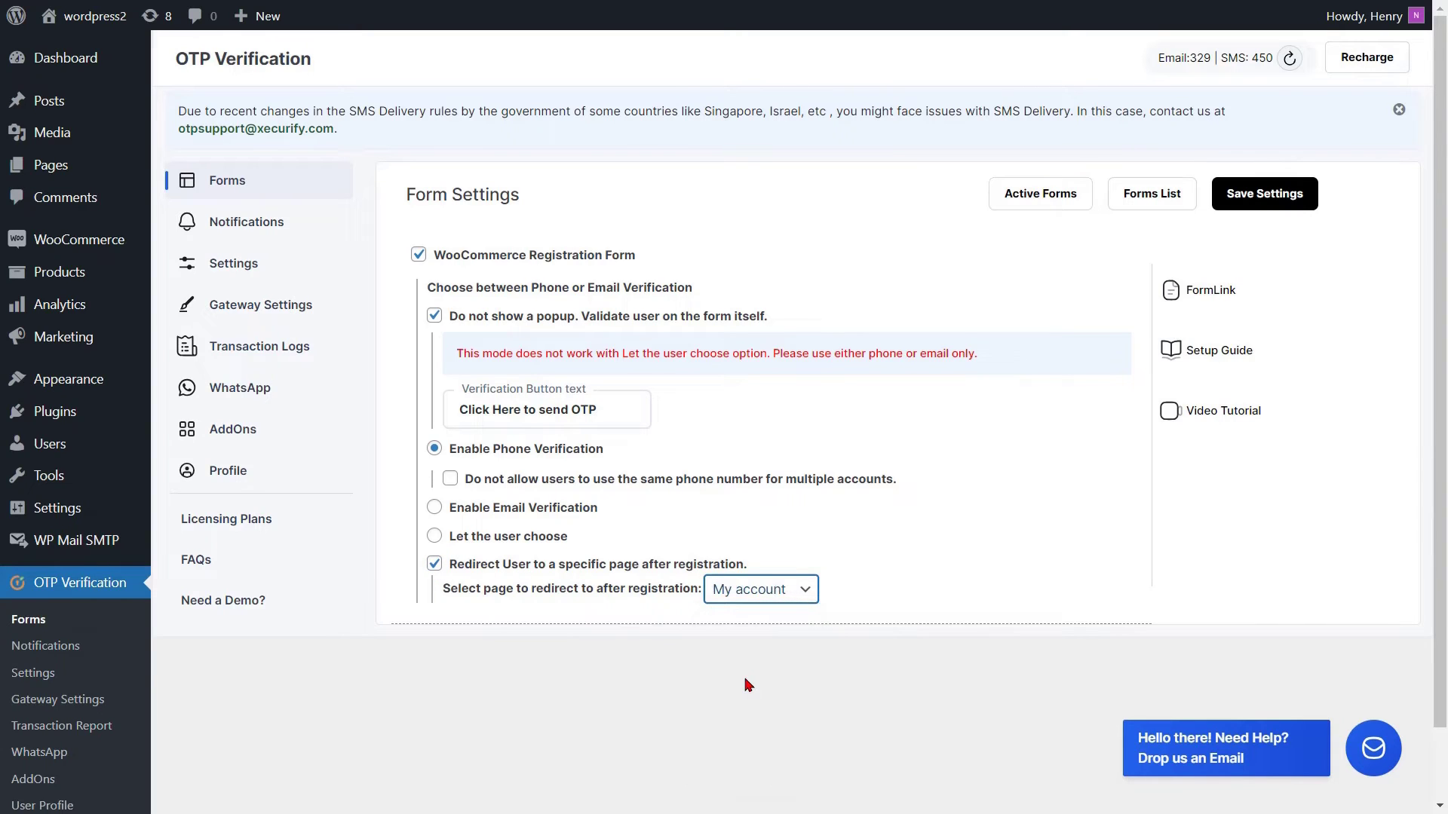
click(1264, 195)
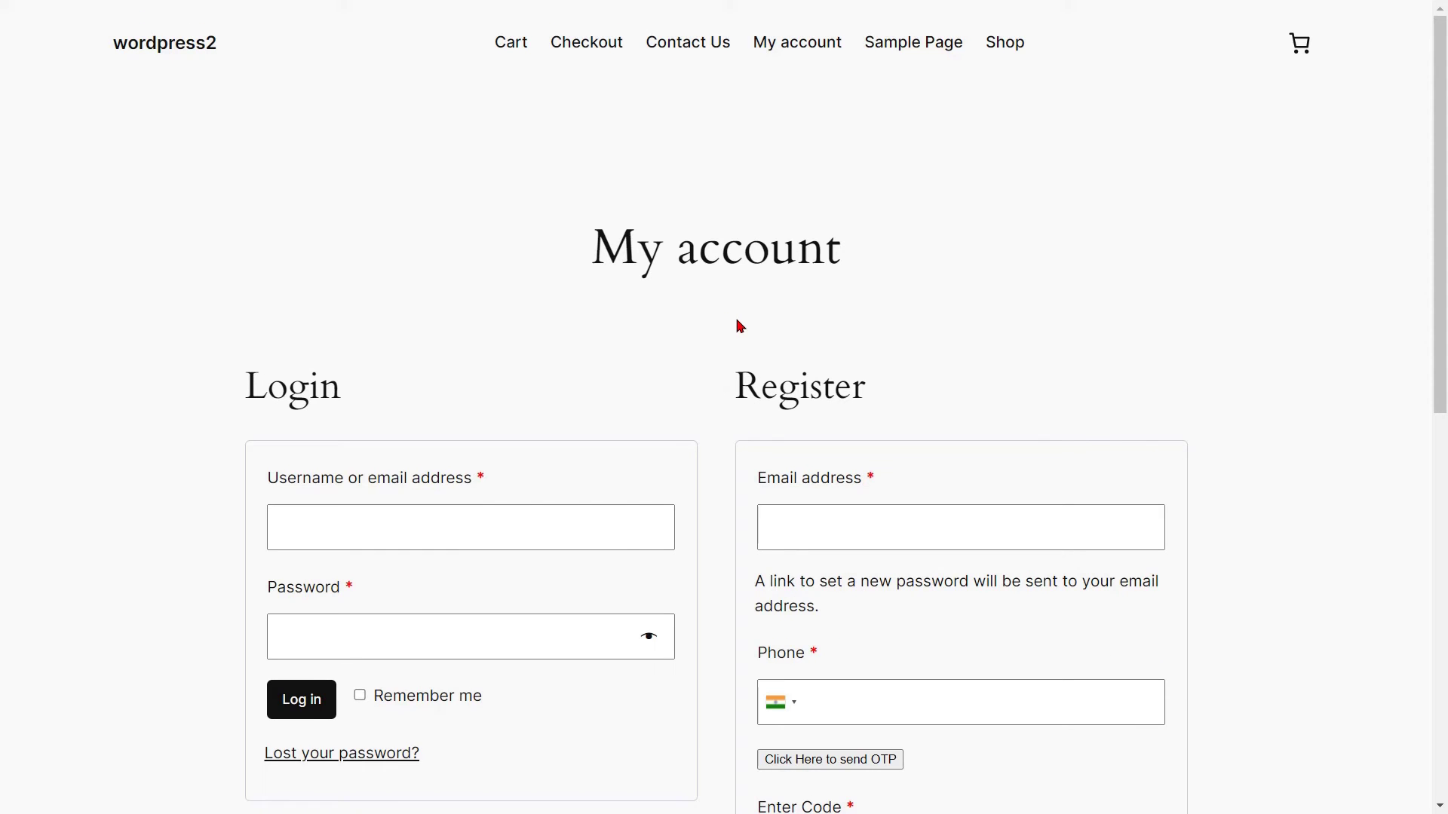
Fill in the Register form's email address and phone number fields on My account.
scroll(789, 549, down, 1)
scroll(789, 548, down, 2)
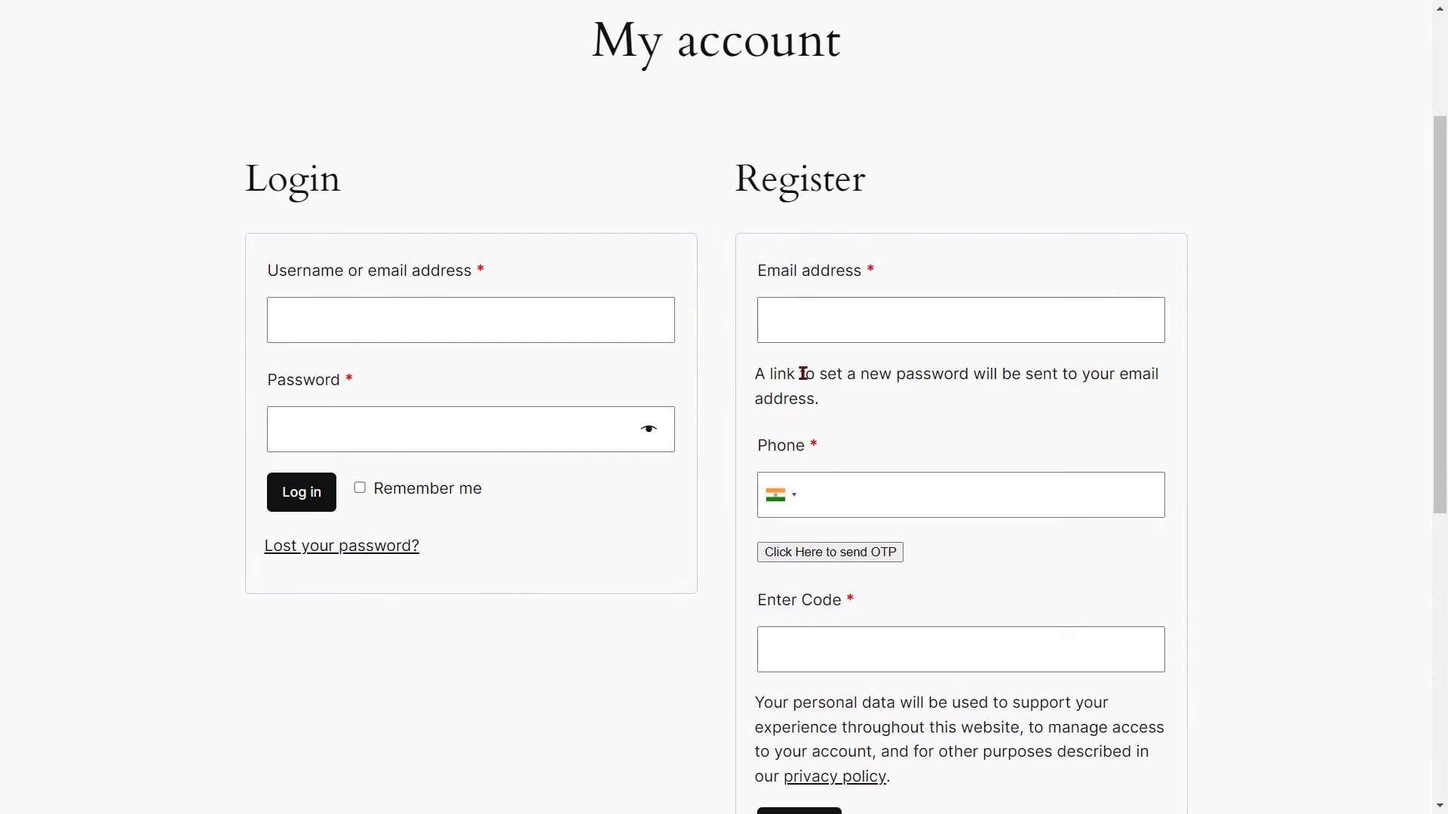
click(801, 319)
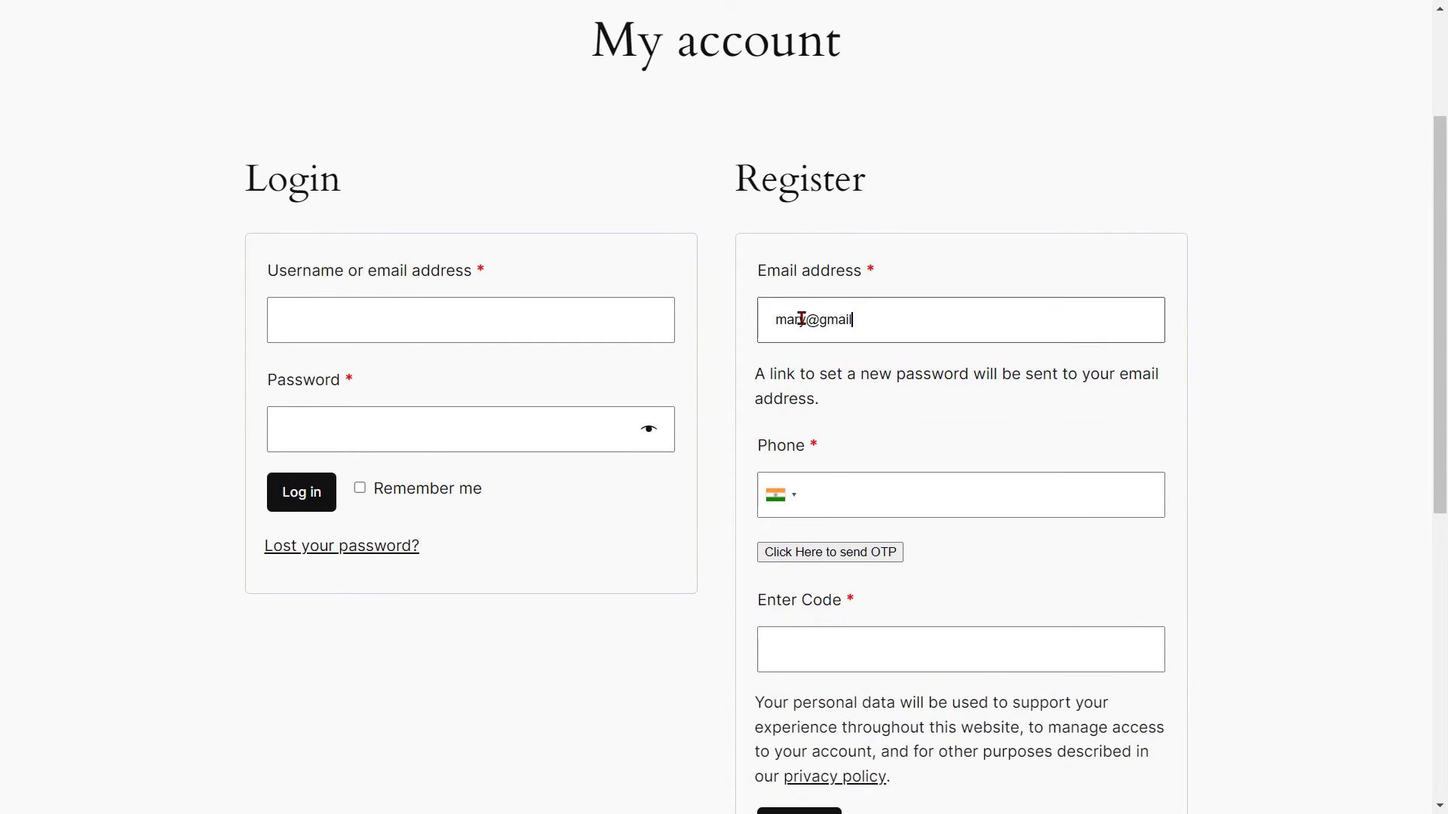
click(810, 494)
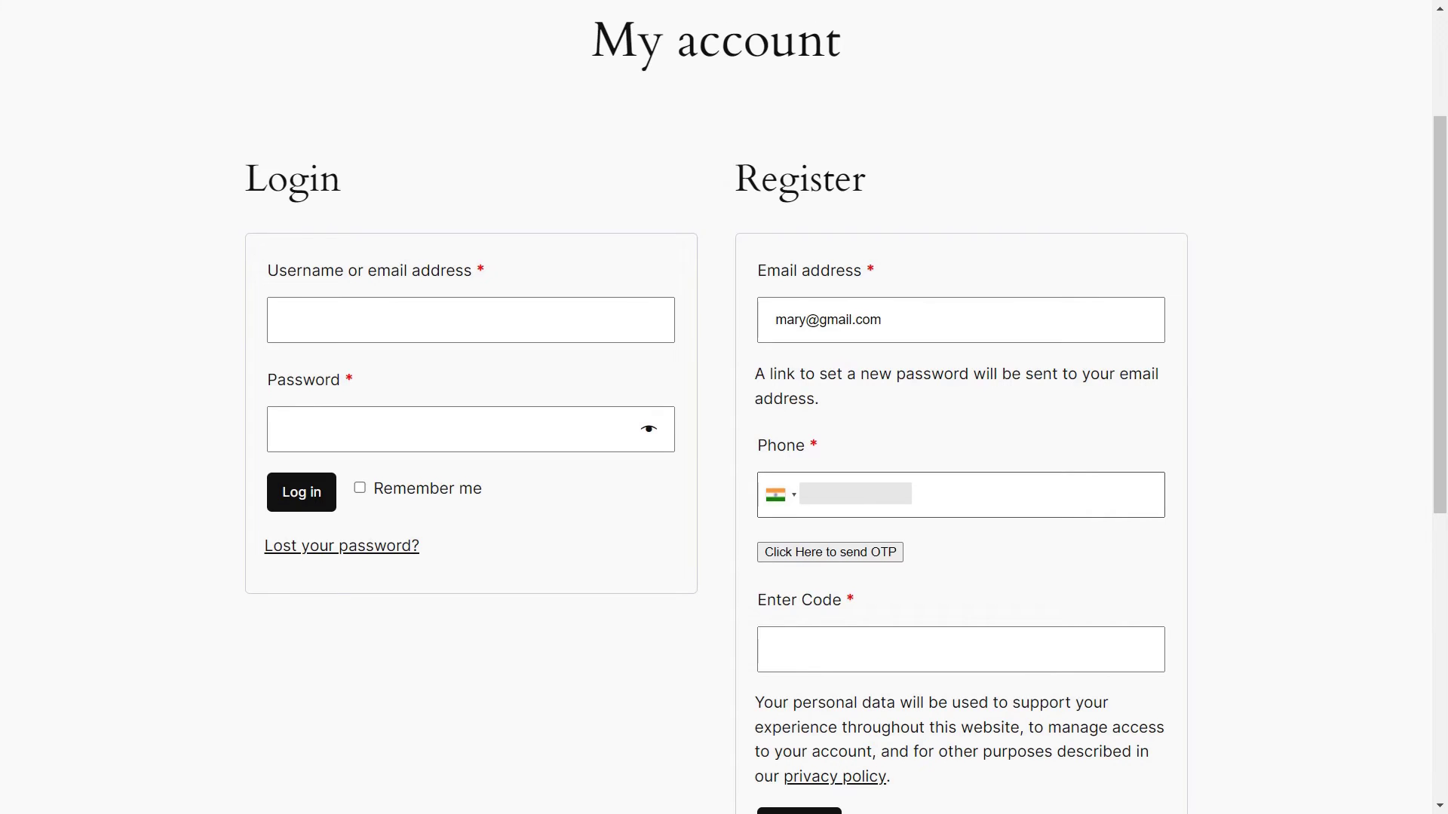
Send the OTP to the phone, enter the texted code in Enter Code, and register.
click(819, 555)
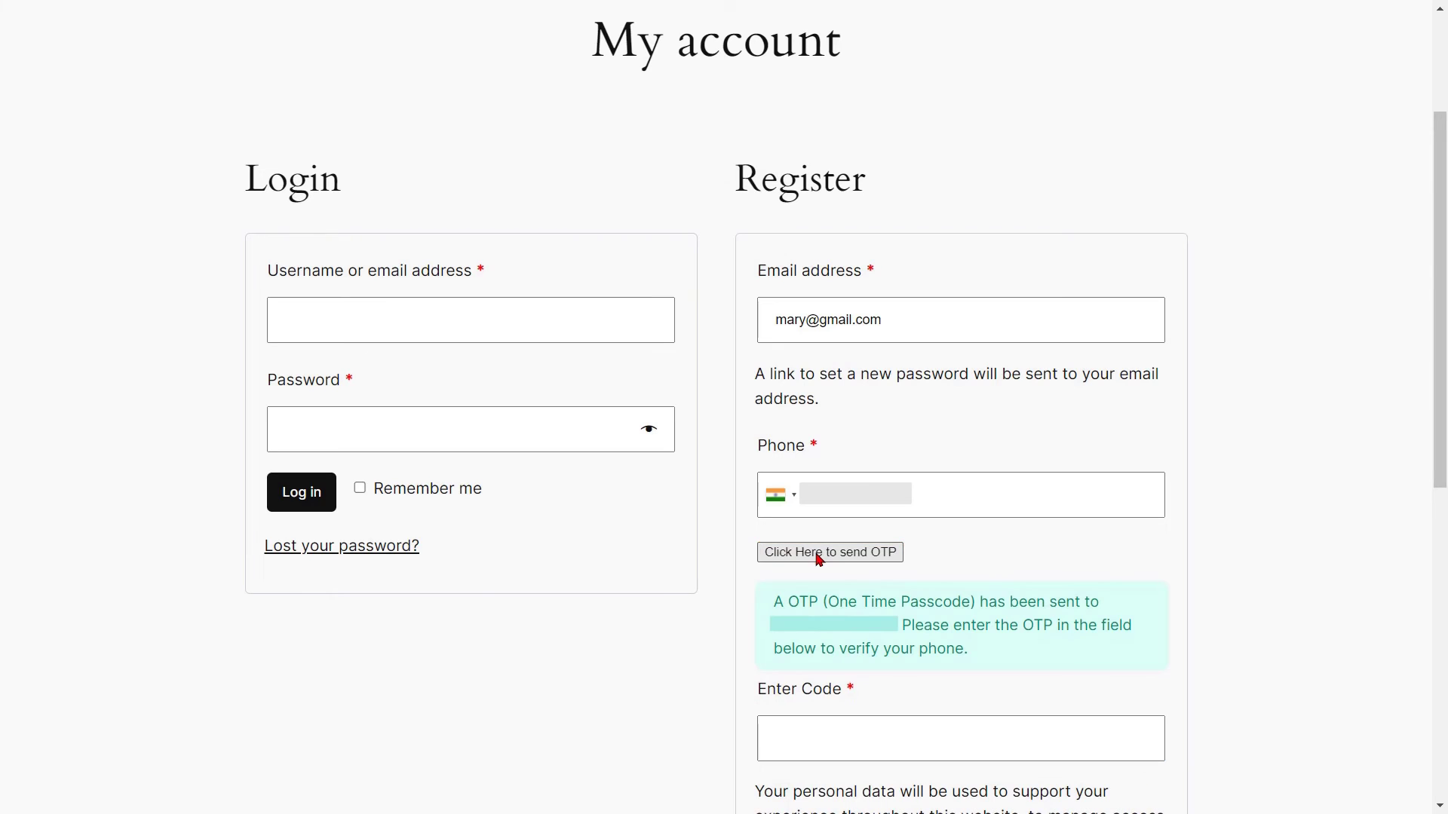
click(807, 735)
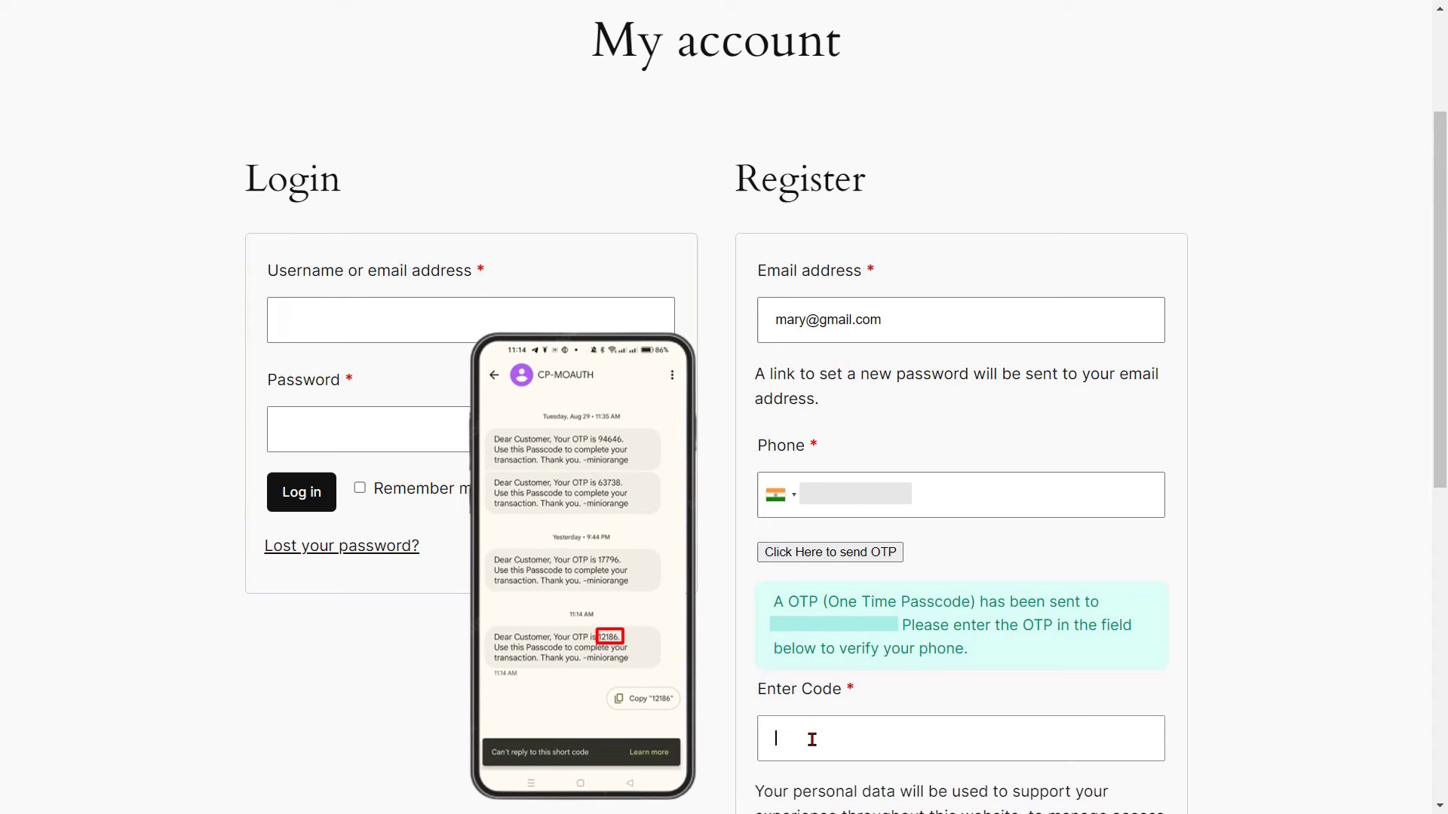
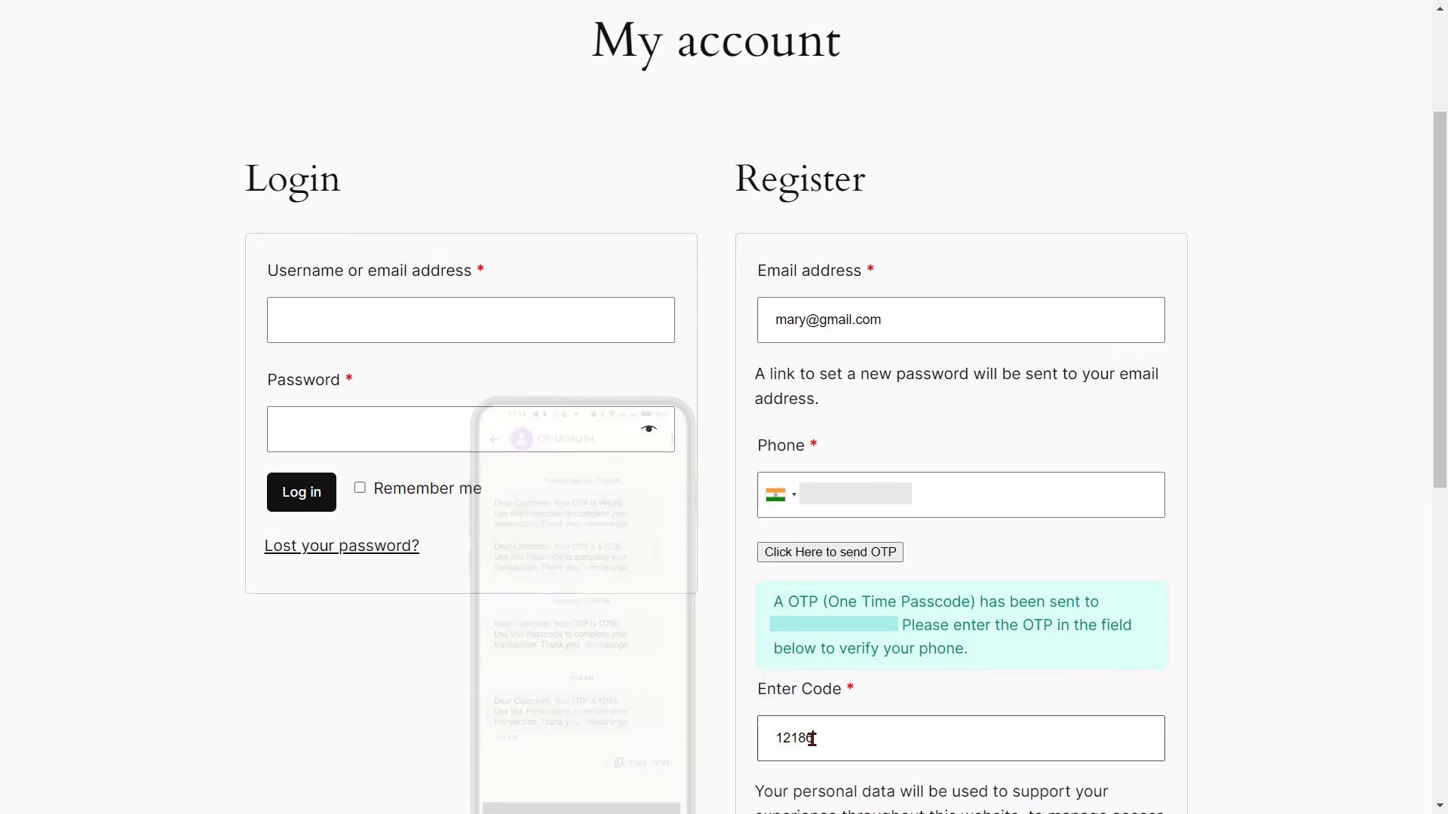
scroll(811, 739, down, 2)
click(791, 771)
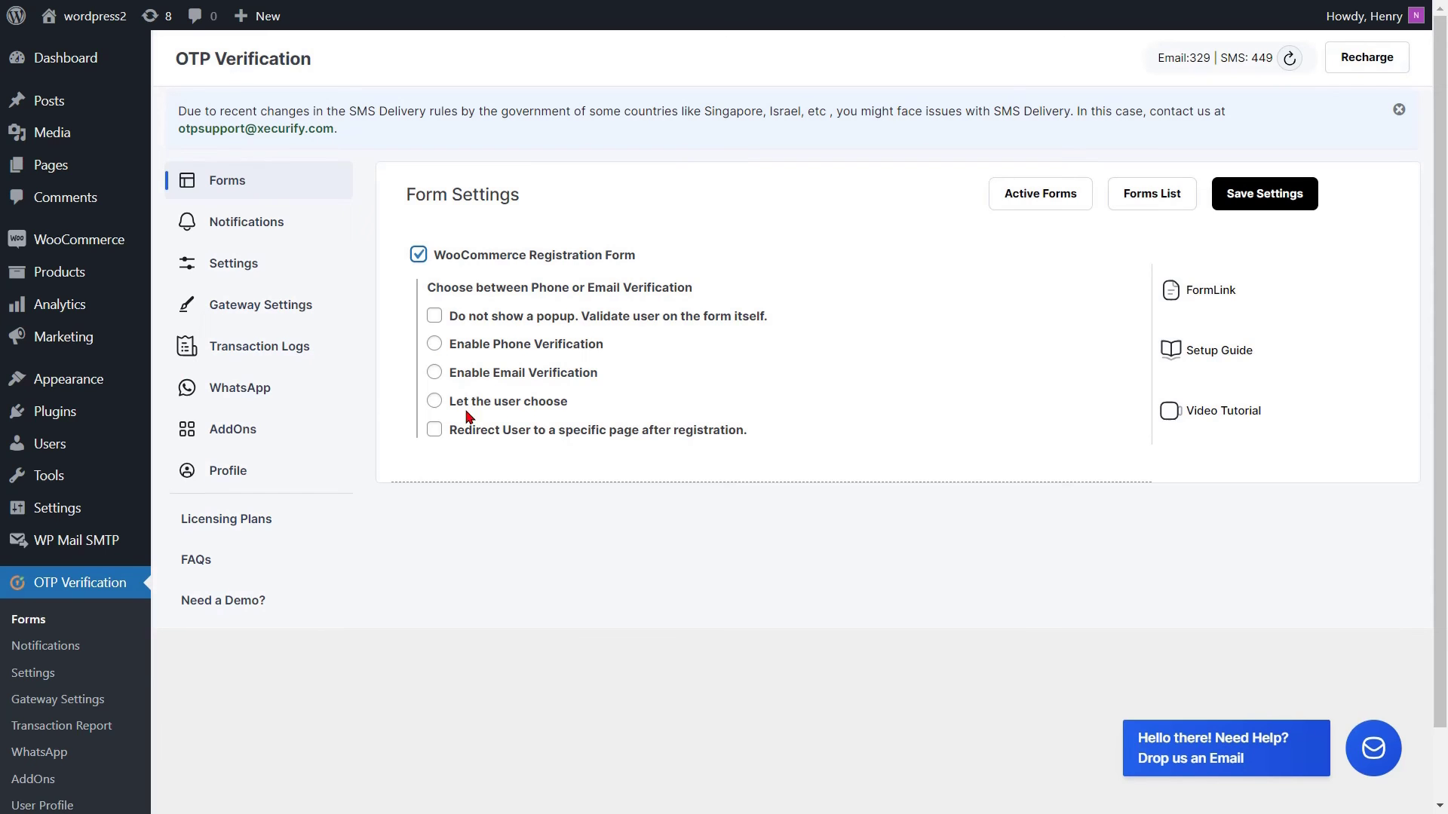
Save the registration form with 'Let the user choose', no reused phone numbers, and redirect to My account.
click(434, 402)
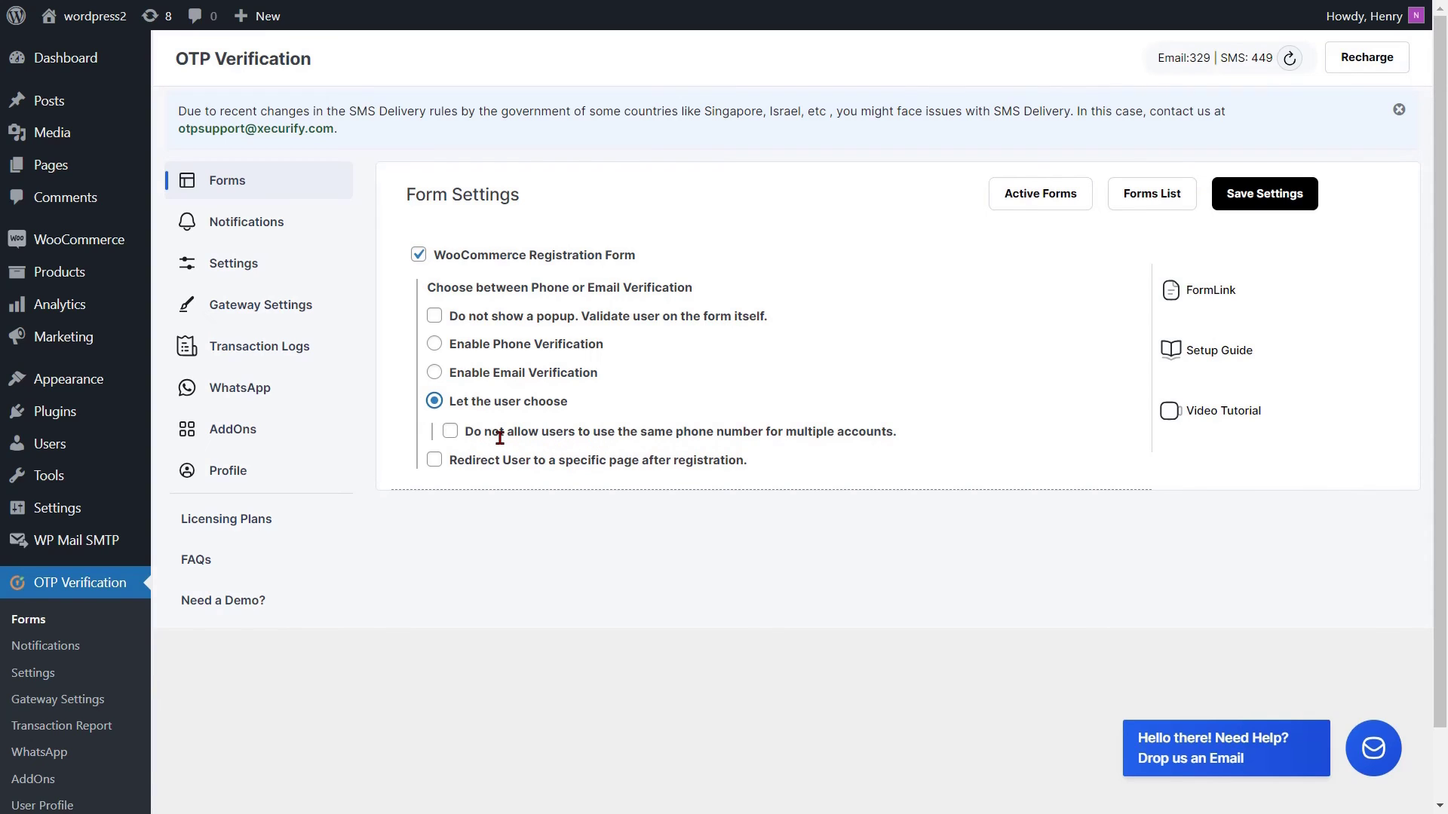
click(450, 431)
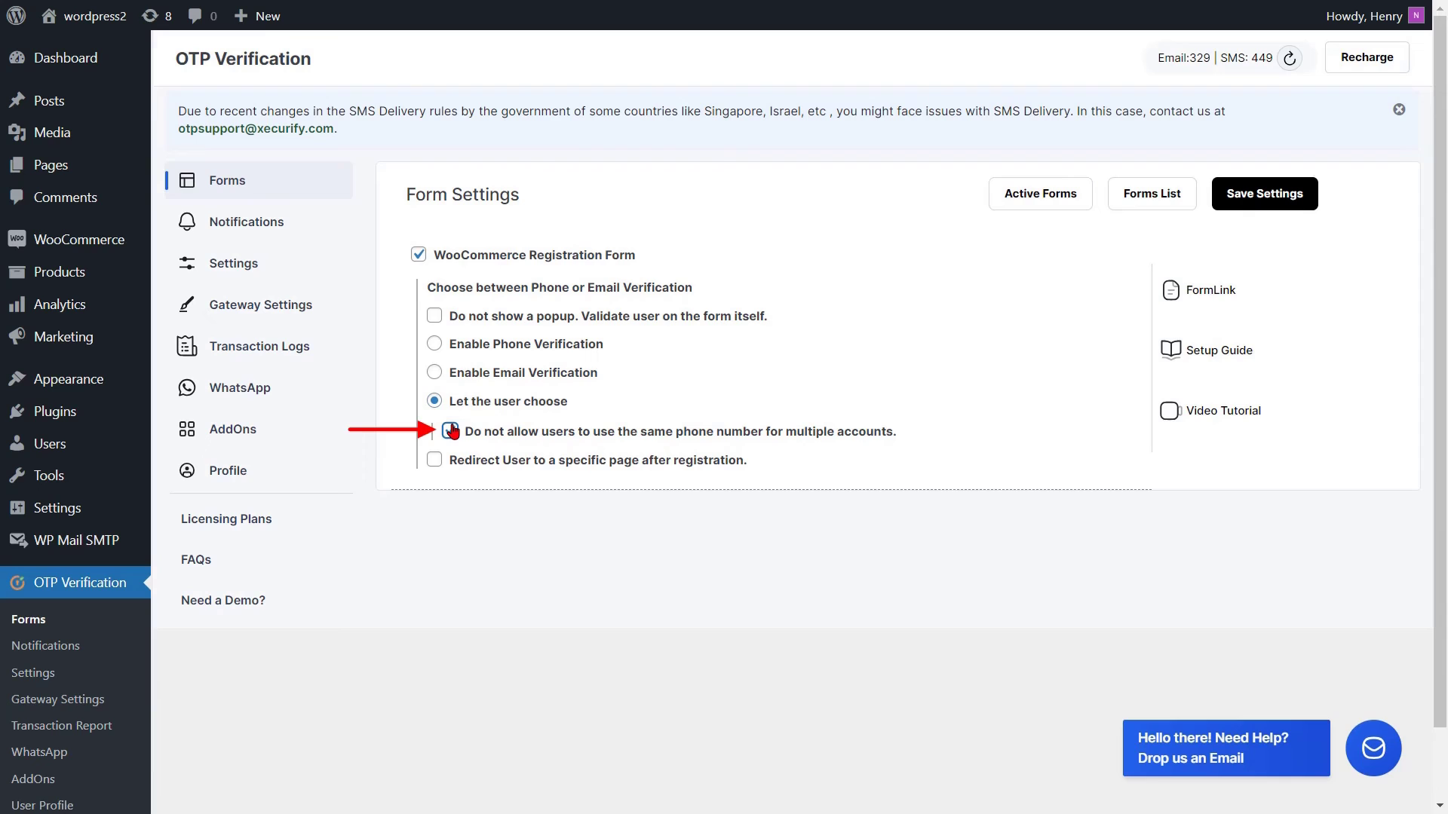
click(434, 461)
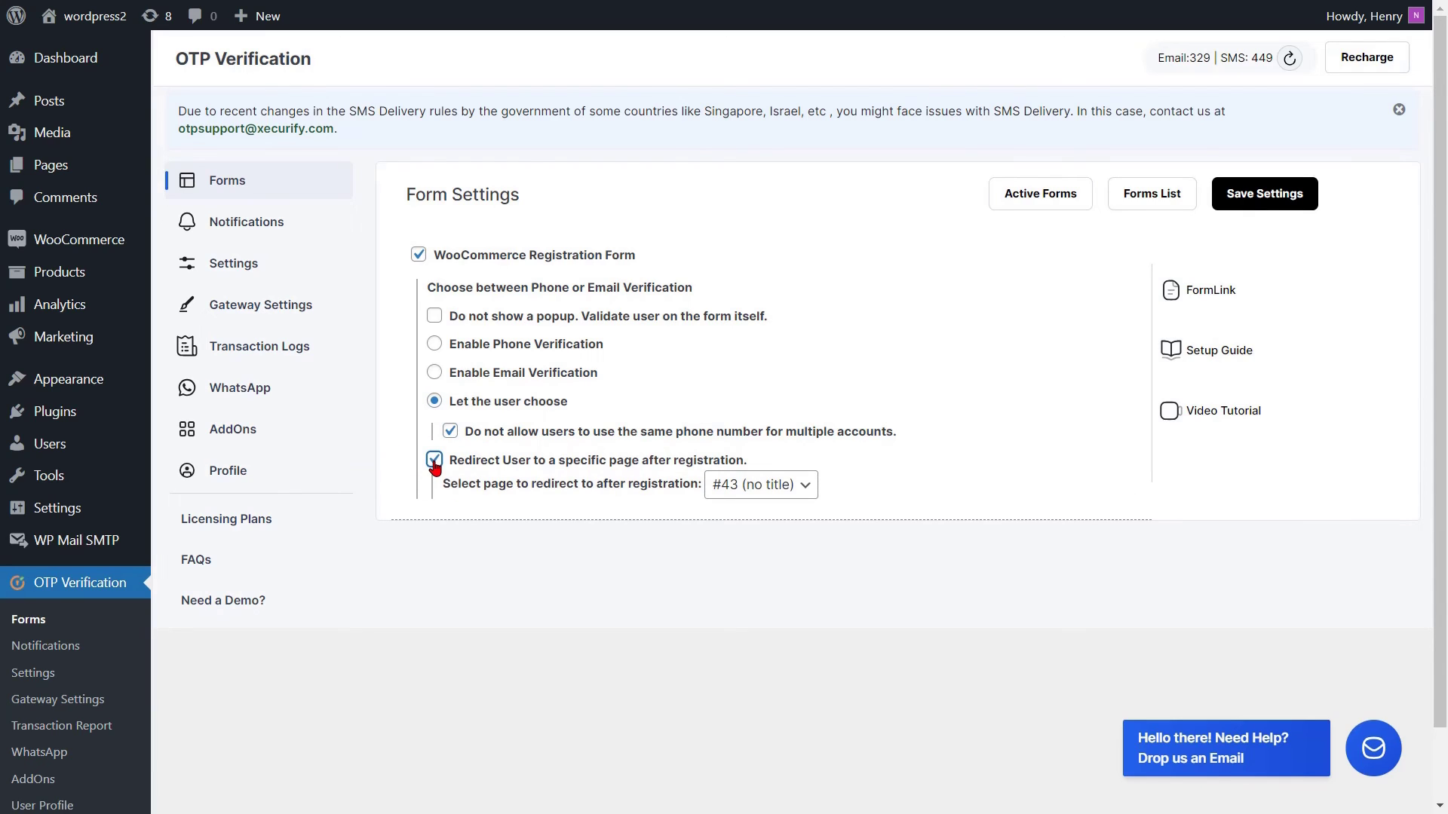
click(766, 485)
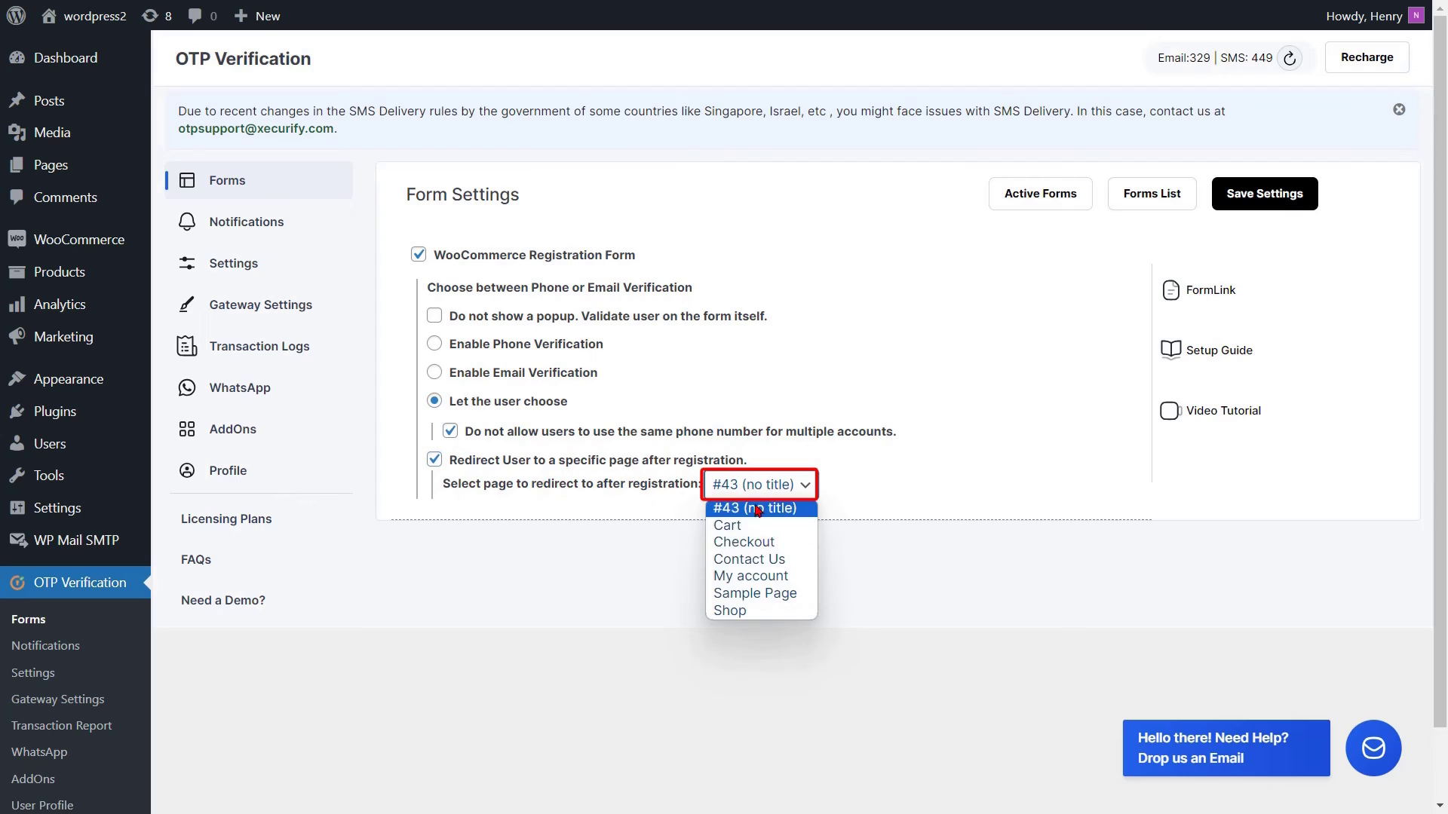
click(751, 577)
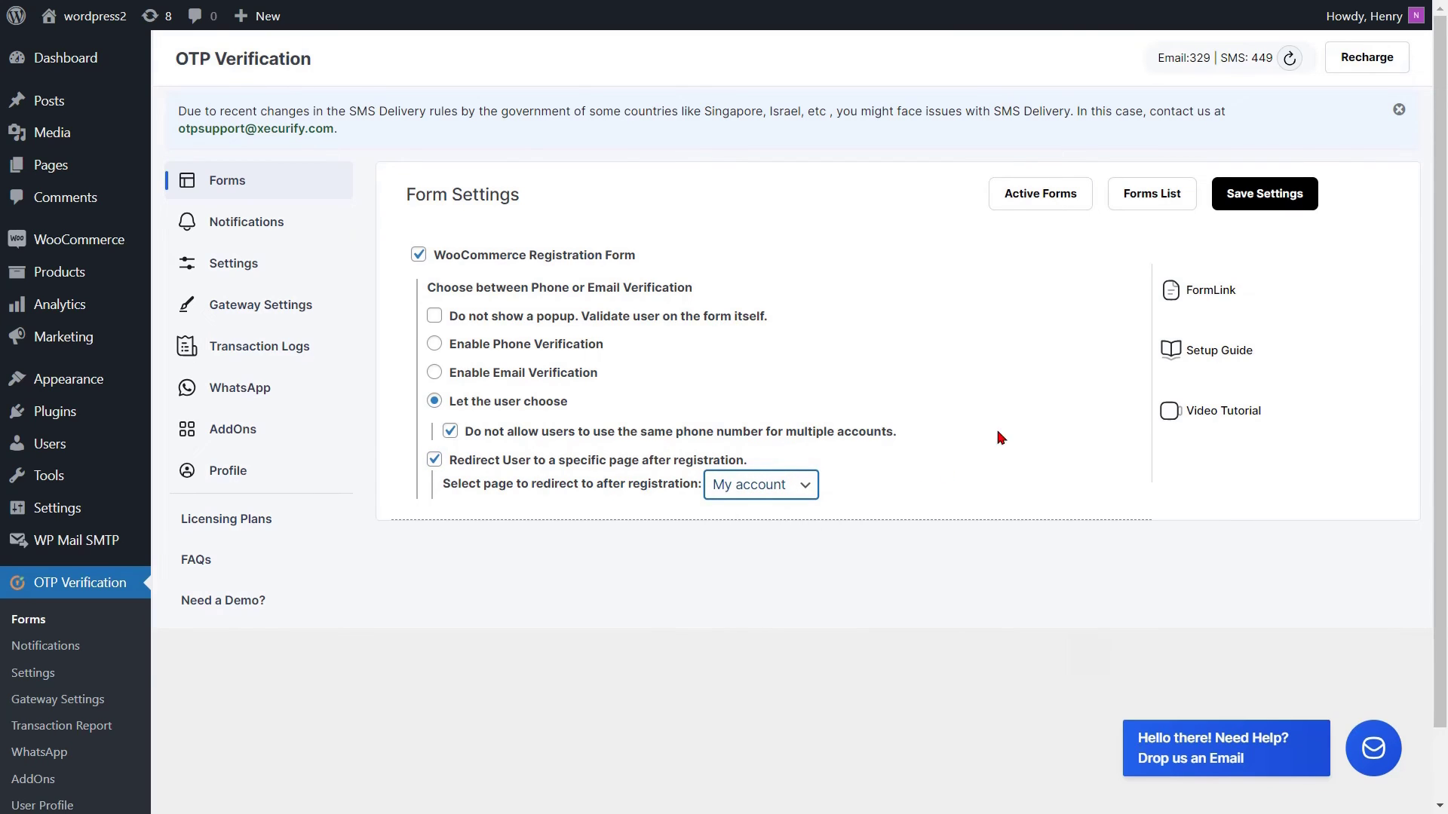
click(1260, 196)
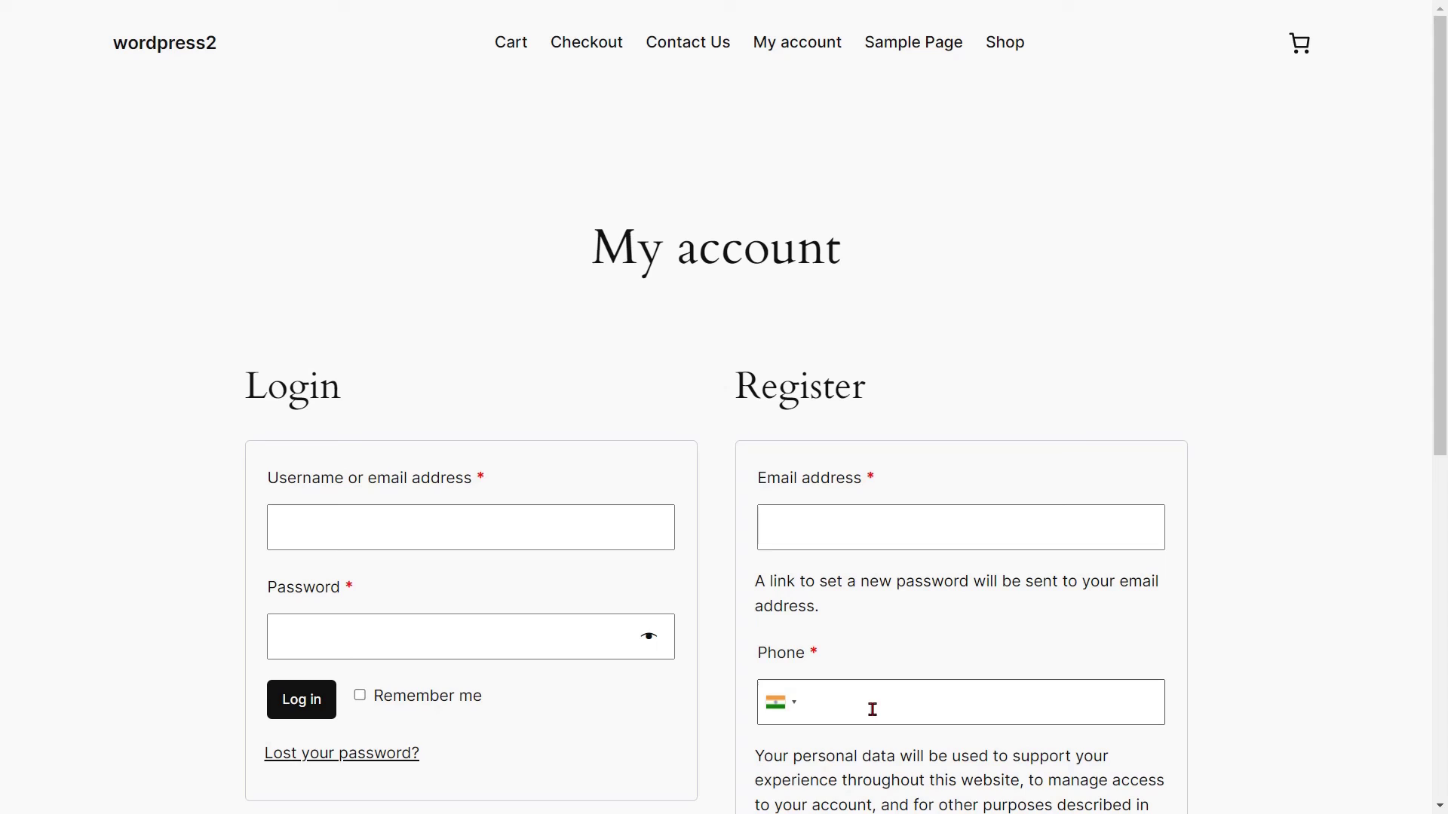
Register a new account by entering its email address and phone number on My account.
scroll(809, 659, down, 2)
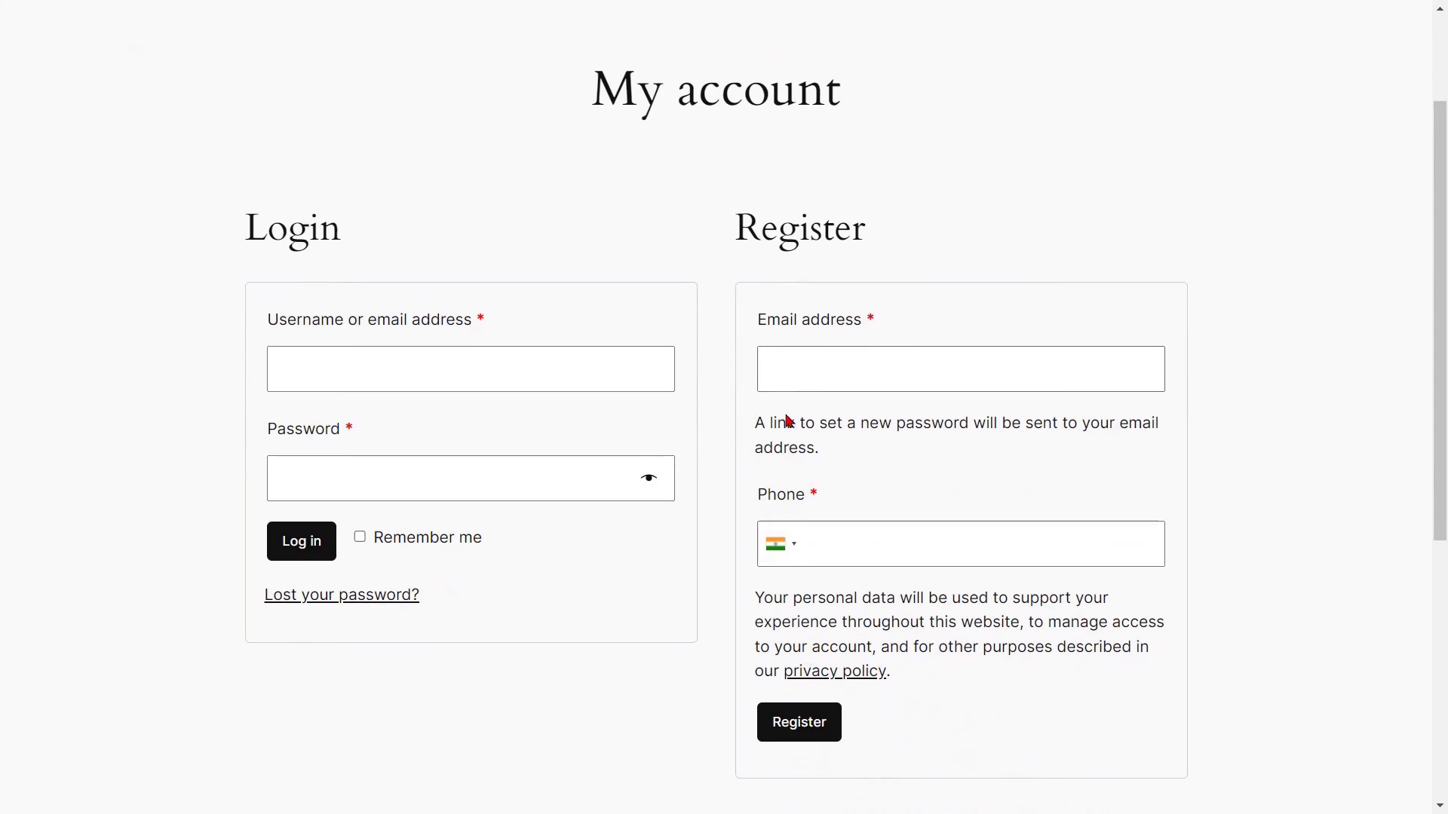
click(788, 372)
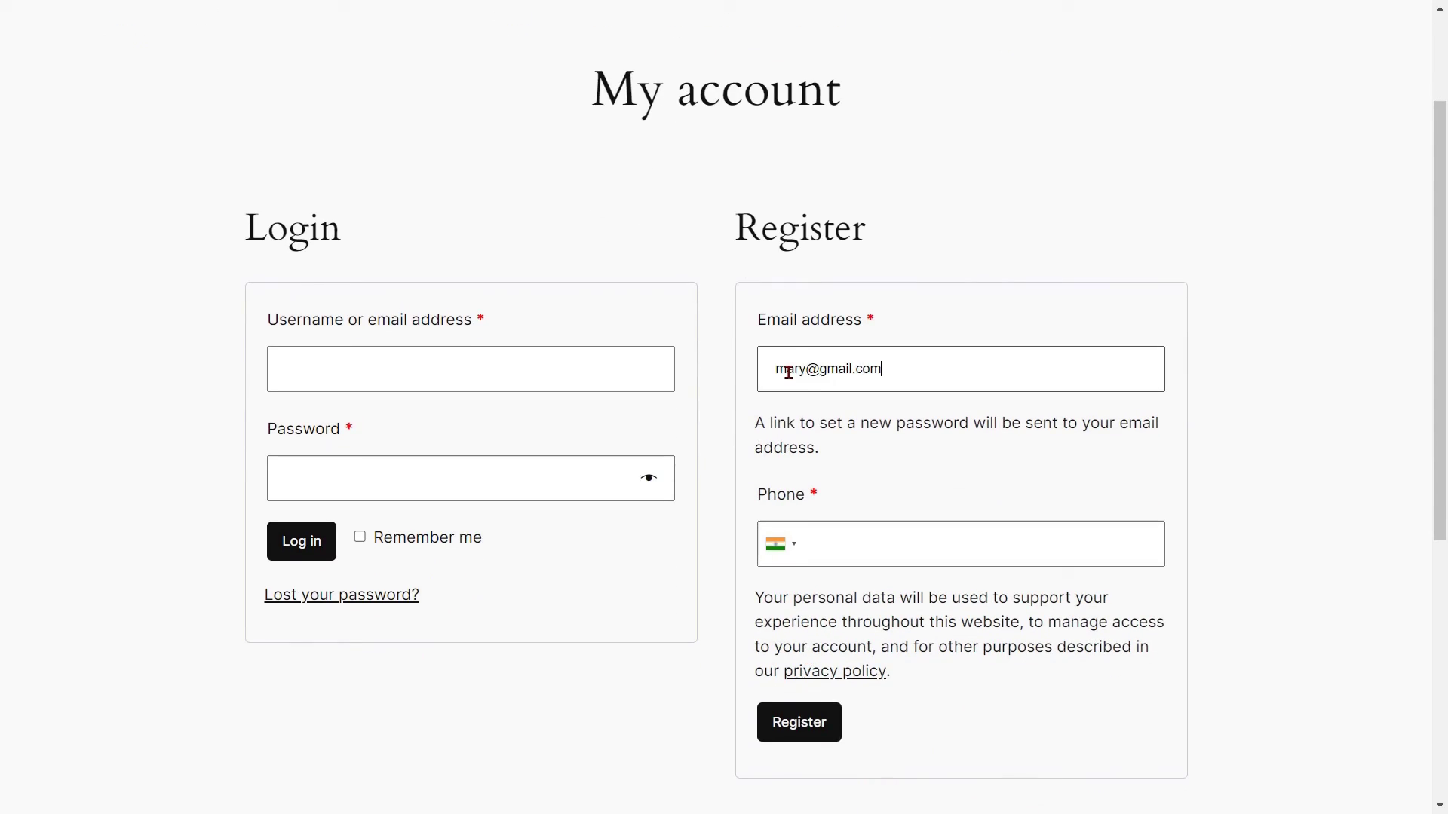
click(801, 547)
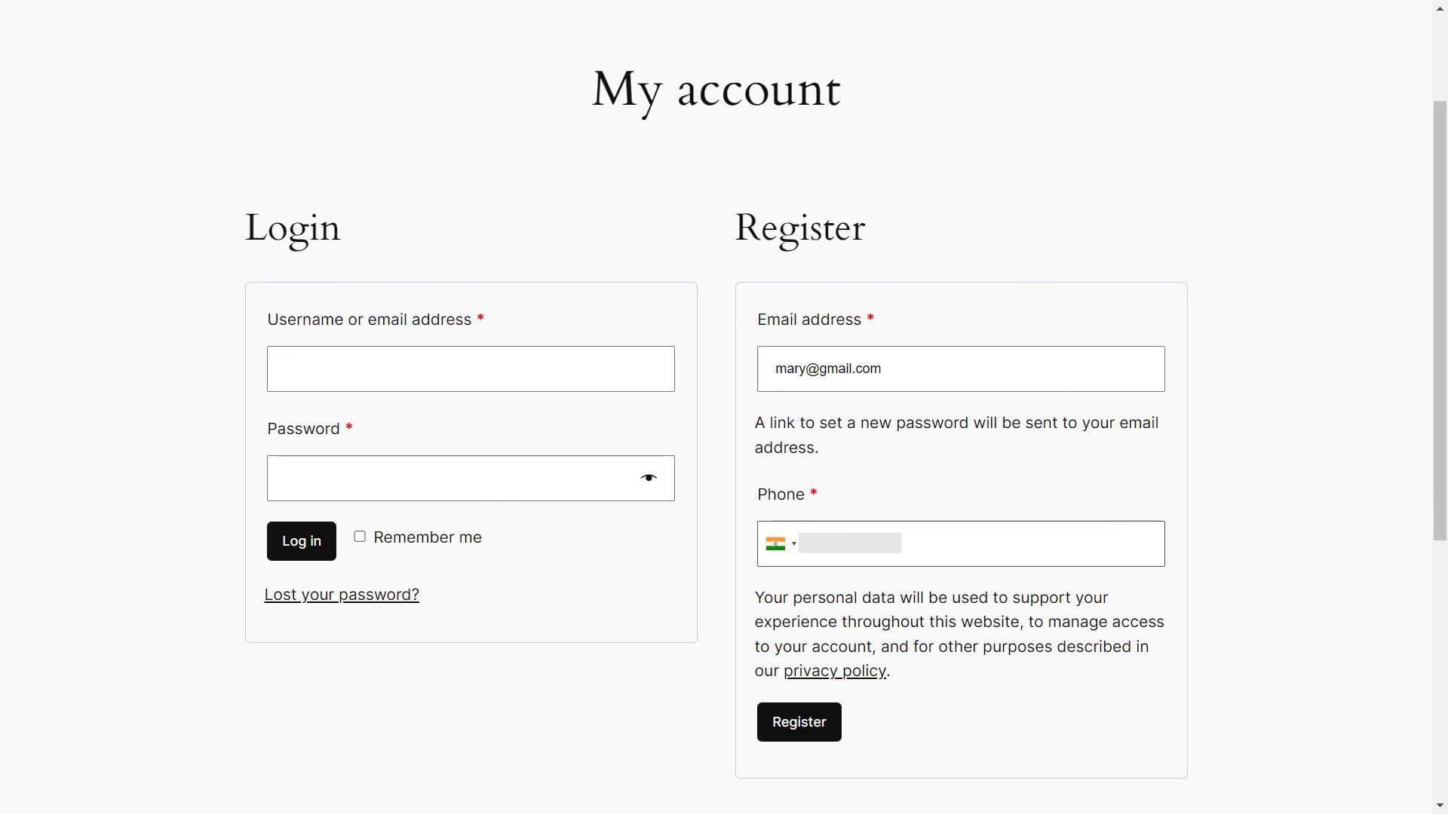
click(819, 729)
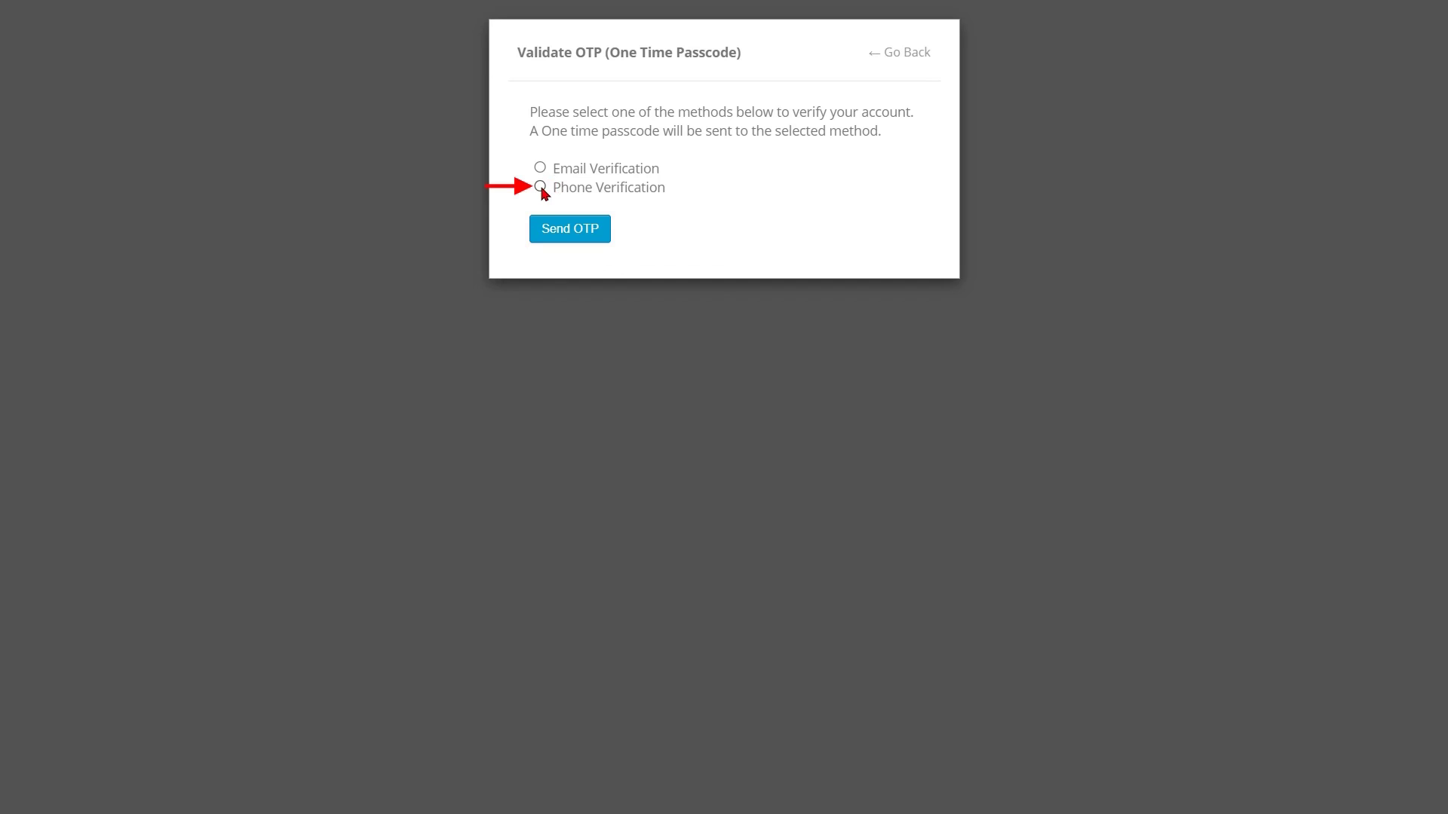
Choose phone verification, then enter the texted passcode and validate it.
click(576, 233)
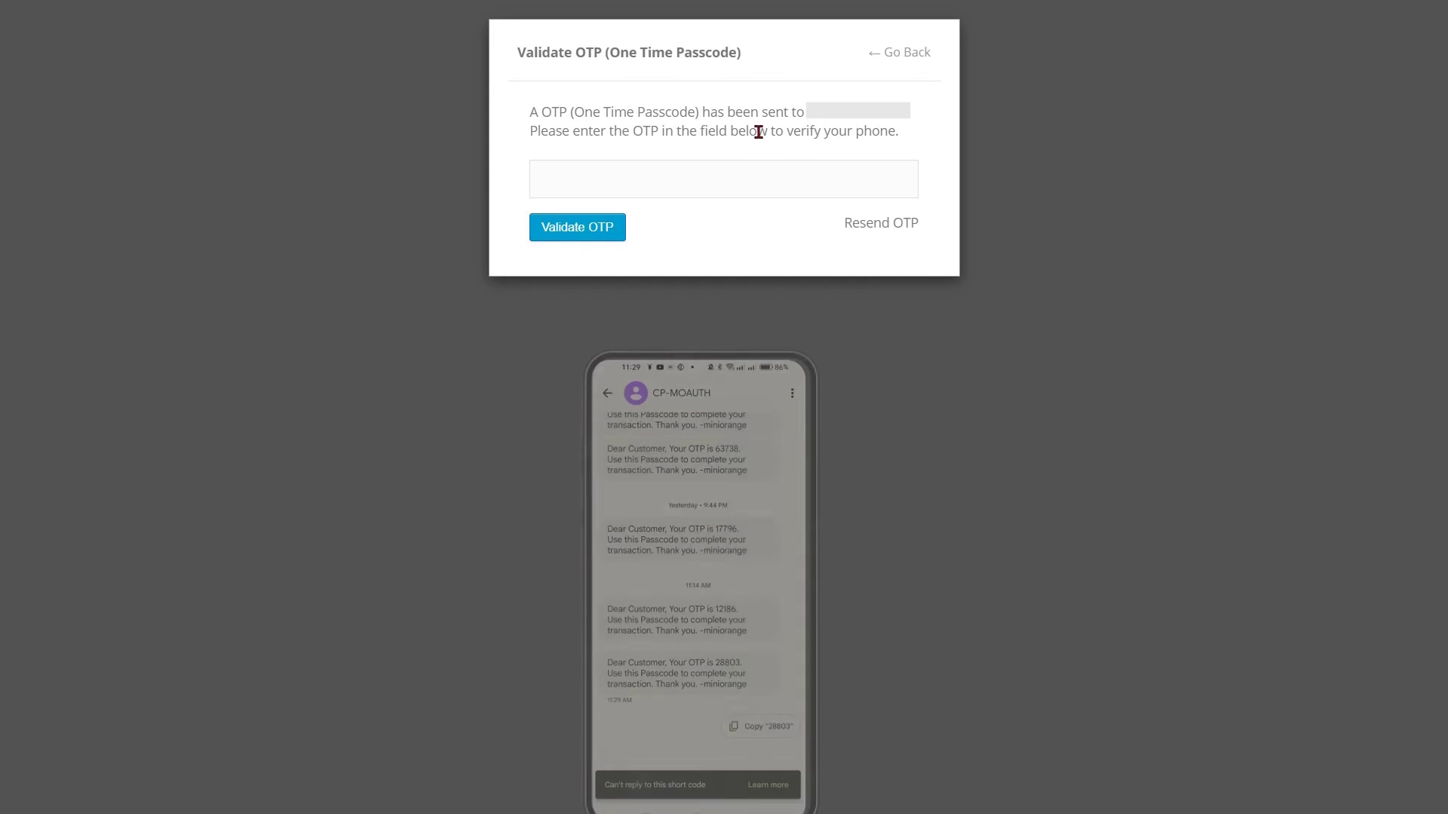
click(543, 178)
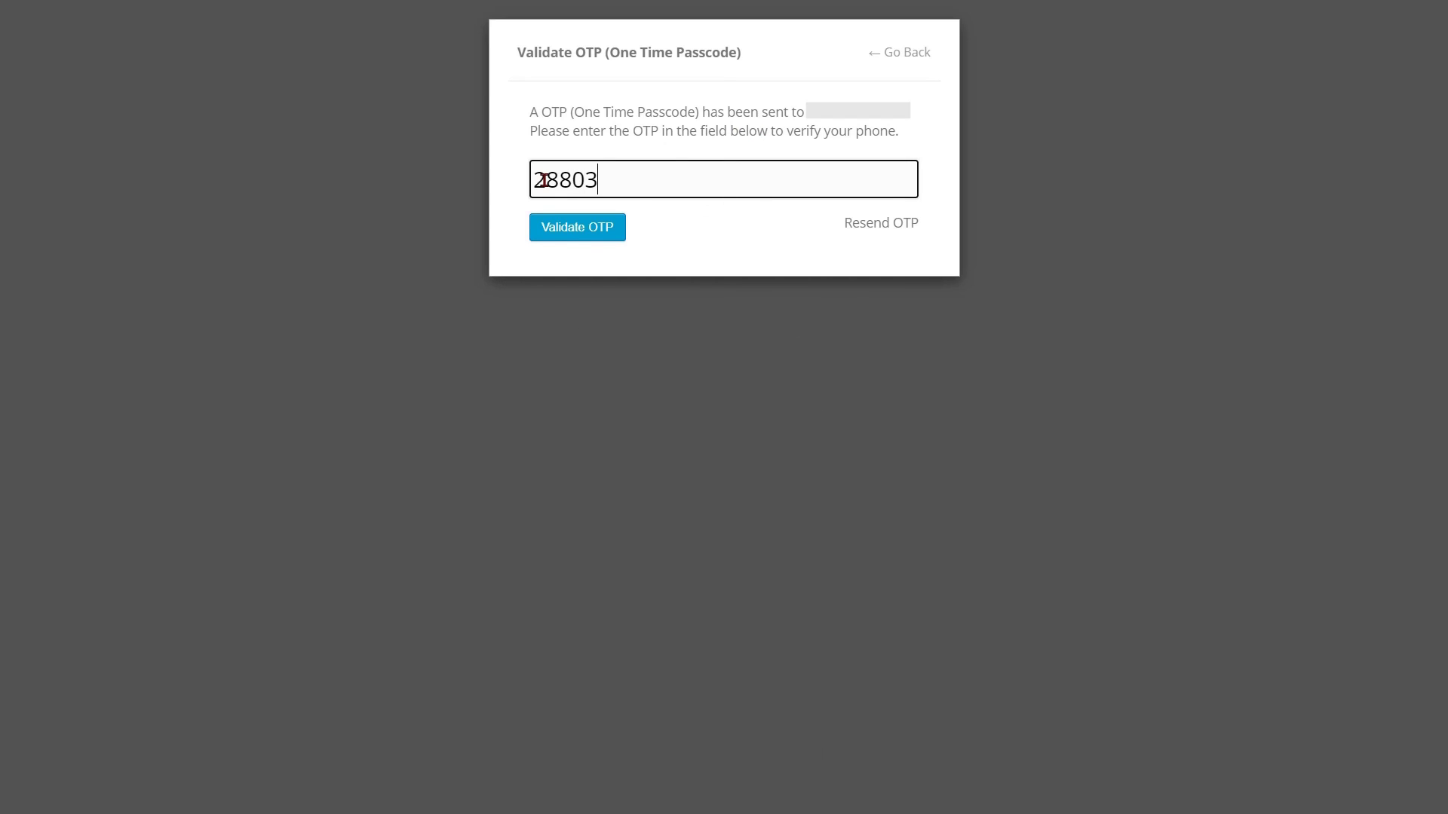
click(573, 233)
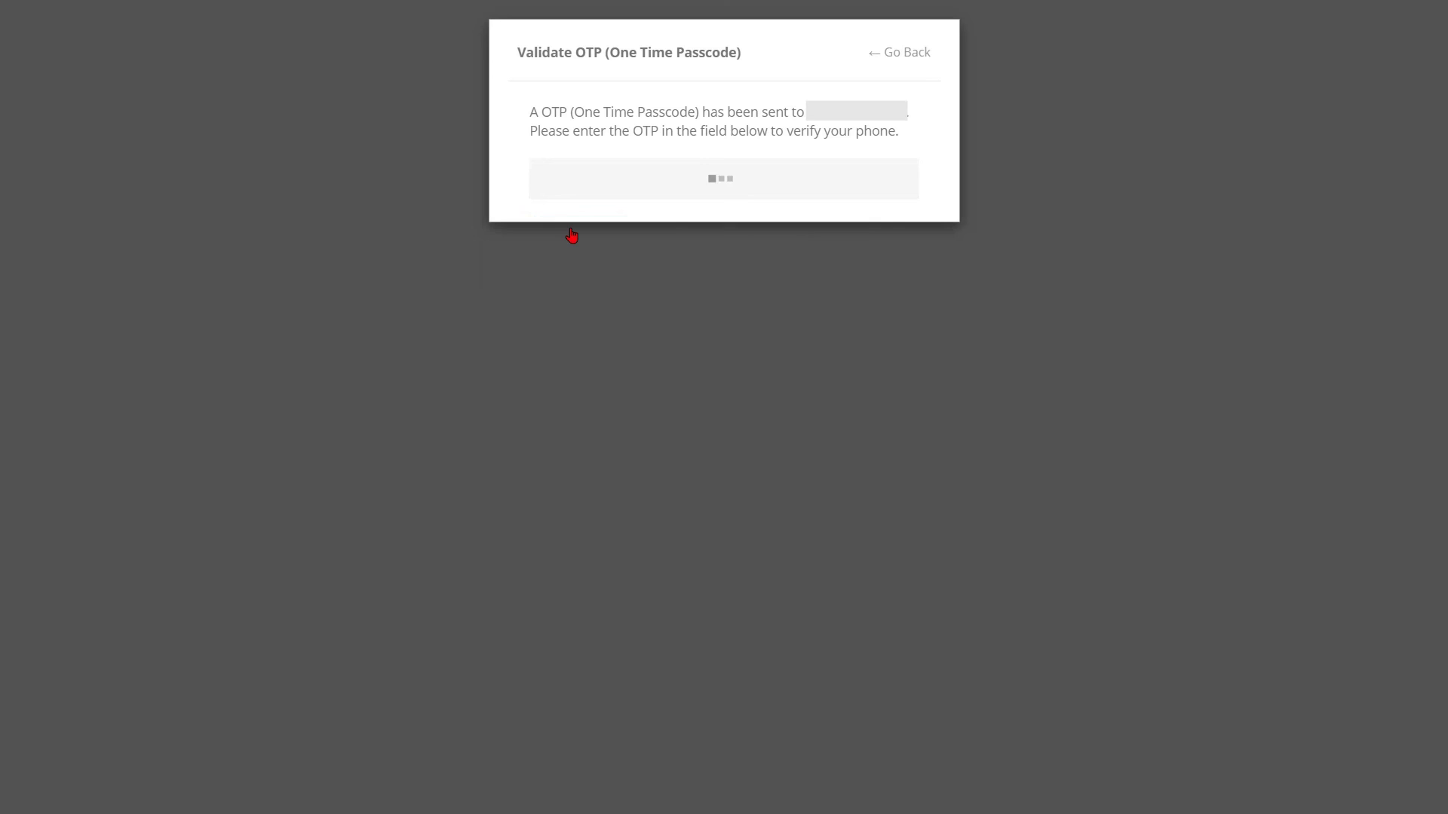